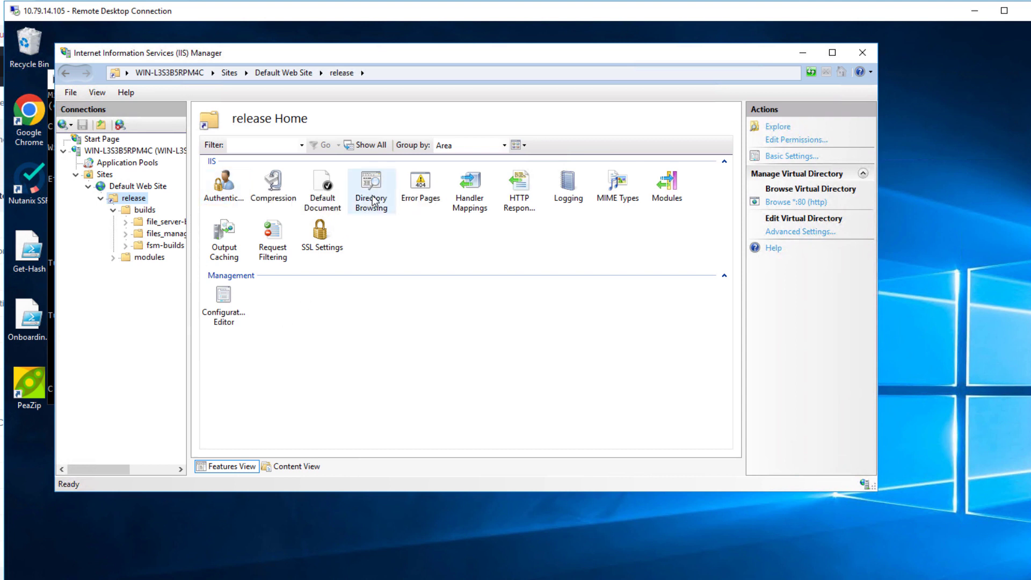
Step: Point out the Directory Browsing and MIME Types features of the release virtual directory
{"action": "left_click", "coordinate": [373, 201]}
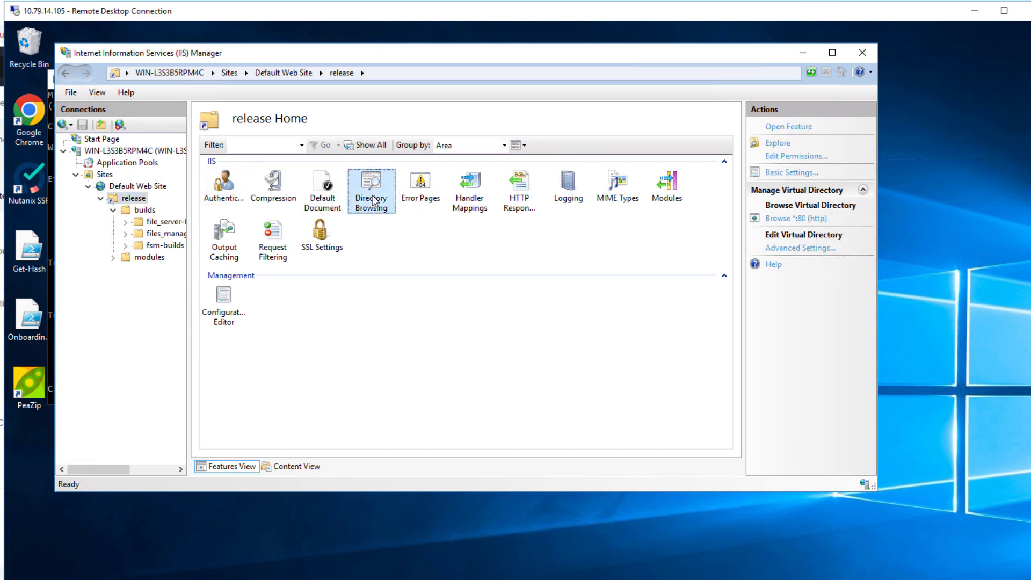
{"action": "left_click", "coordinate": [627, 185]}
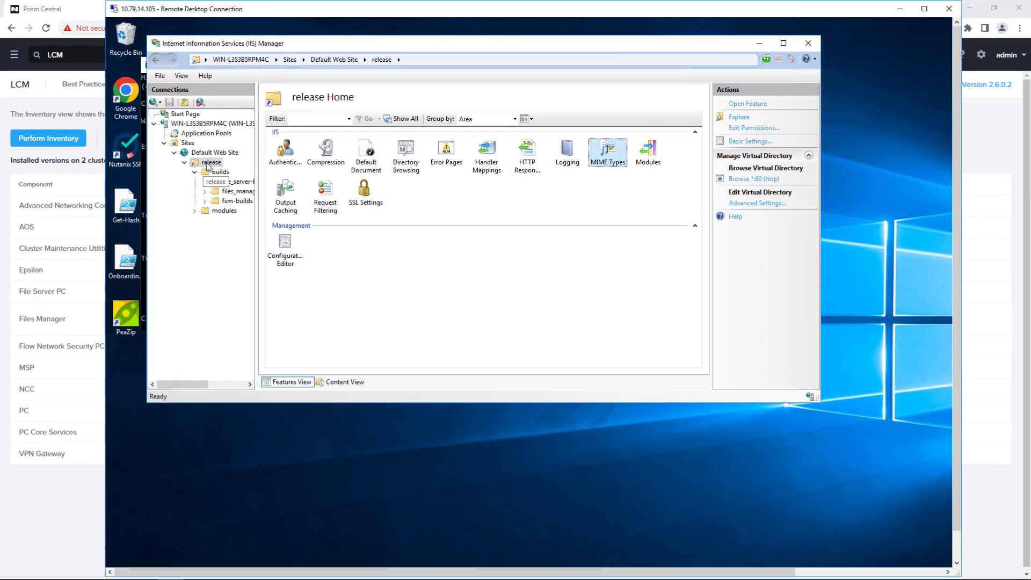
Step: Review the files in the wwwroot release folder in File Explorer and return to the IIS settings of the release virtual directory
{"action": "left_click_drag", "start_coordinate": [955, 118], "coordinate": [936, 336]}
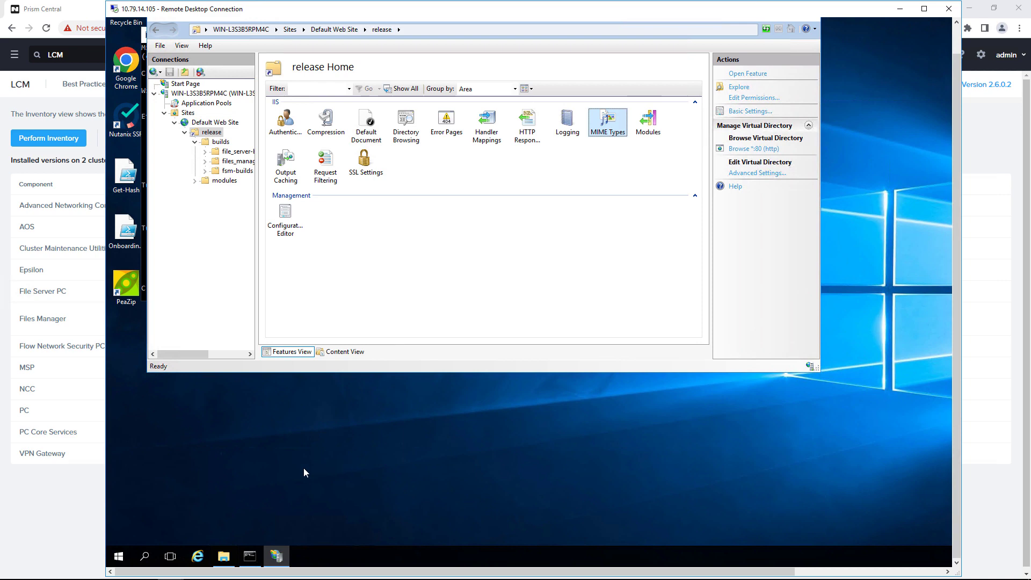
{"action": "left_click", "coordinate": [223, 557]}
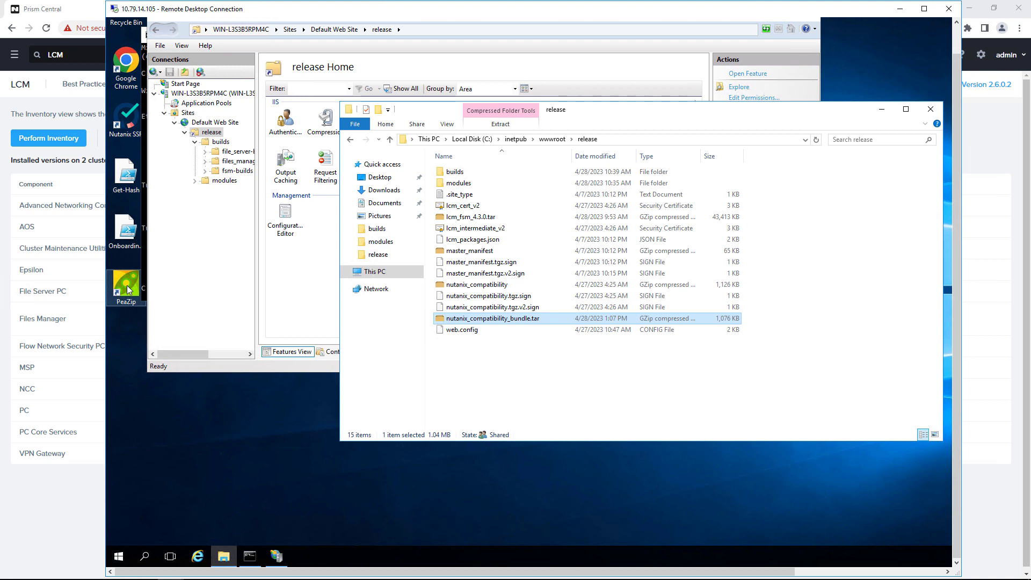
{"action": "left_click", "coordinate": [304, 275]}
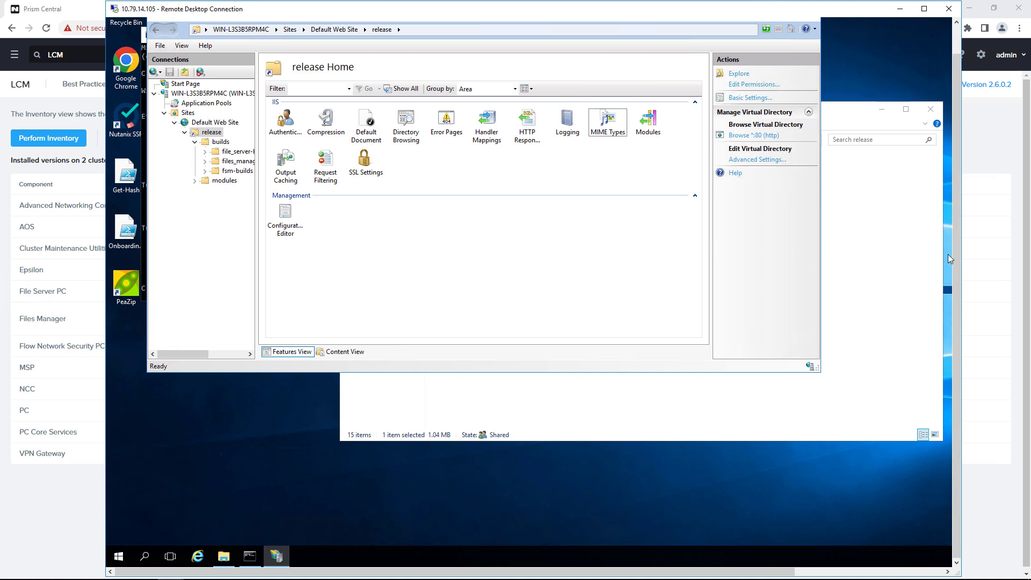
{"action": "left_click_drag", "start_coordinate": [956, 243], "coordinate": [958, 194]}
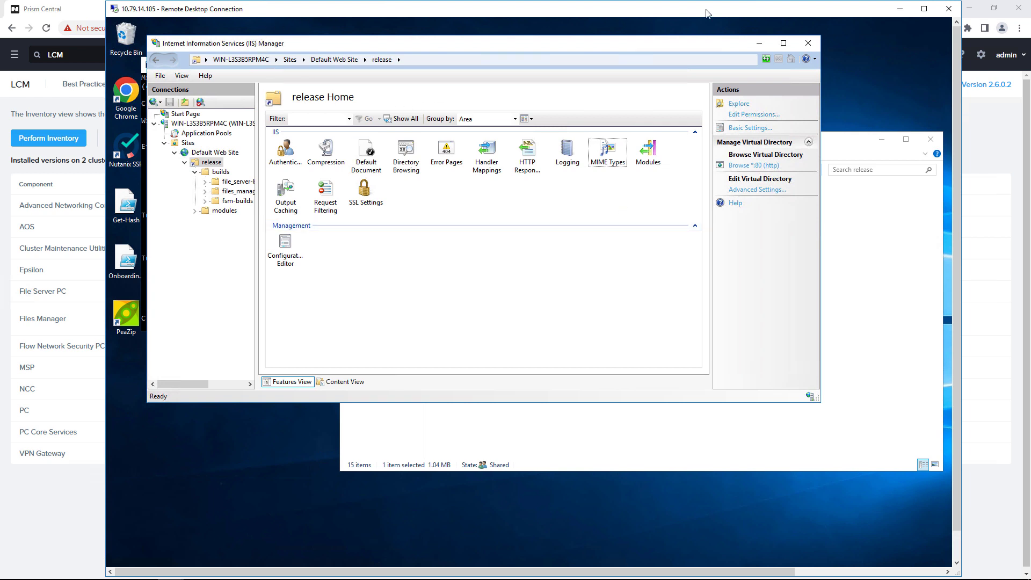
Step: Switch to the Nutanix Support portal in Chrome and review the Files Core downloads, highlighting the Files Upgrade 4.3.0 entry
{"action": "left_click", "coordinate": [889, 11]}
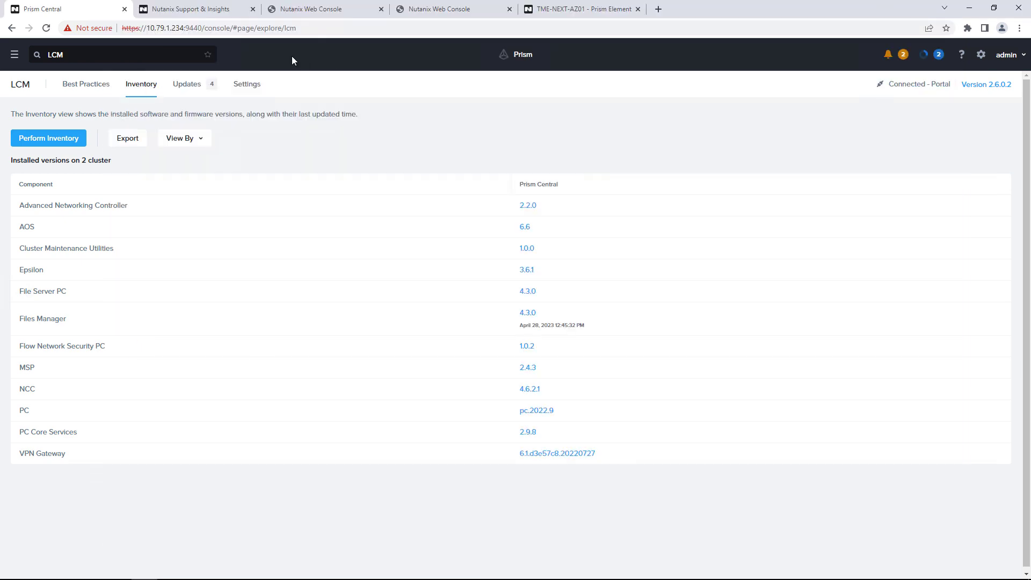
{"action": "left_click", "coordinate": [207, 12]}
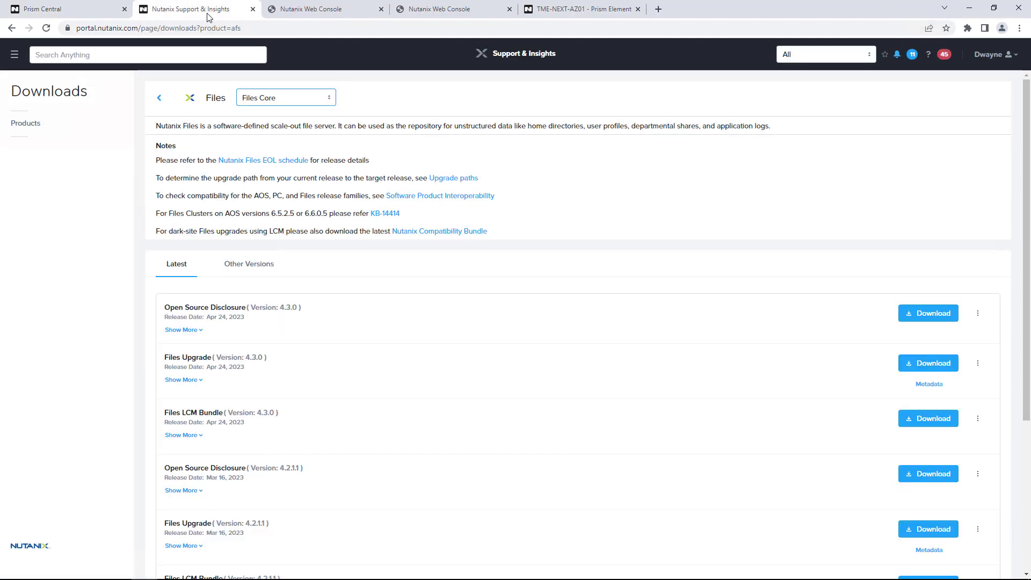
{"action": "left_click", "coordinate": [297, 95]}
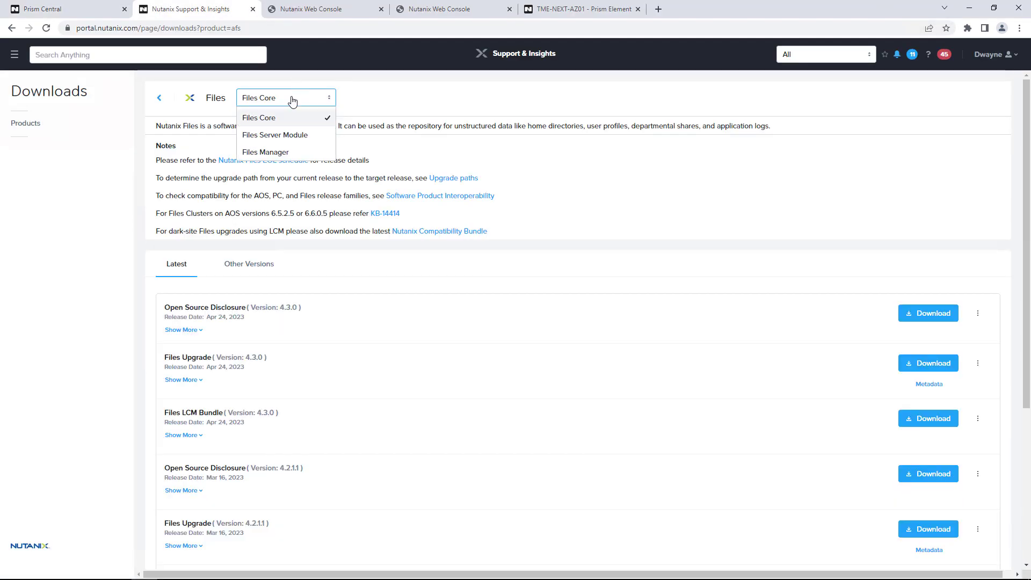
{"action": "left_click", "coordinate": [271, 122]}
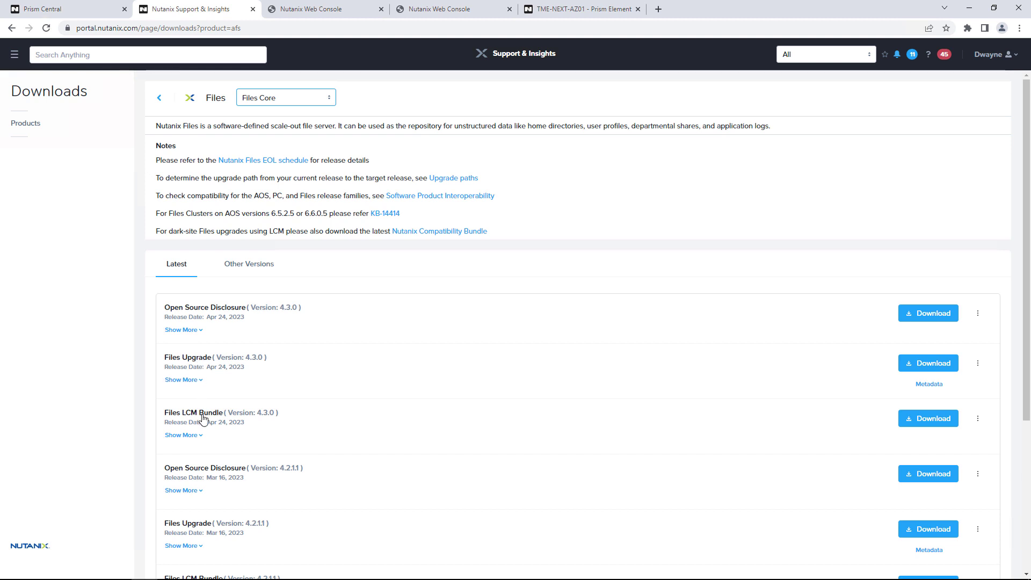
{"action": "left_click_drag", "start_coordinate": [268, 358], "coordinate": [152, 356]}
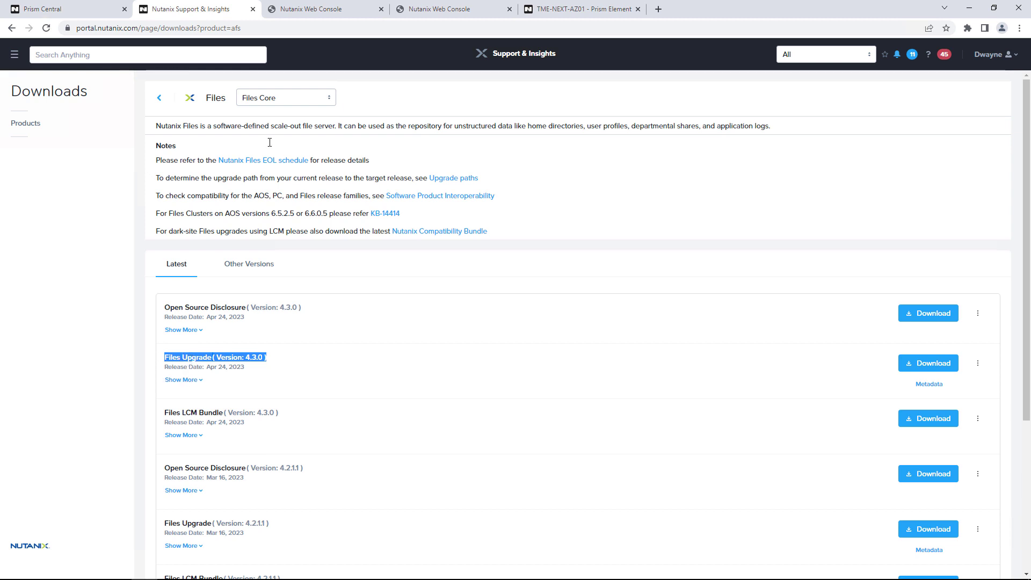
Step: Review the LCM bundle downloads for Files Server Module and for Files Manager
{"action": "left_click", "coordinate": [268, 102]}
{"action": "left_click", "coordinate": [262, 137]}
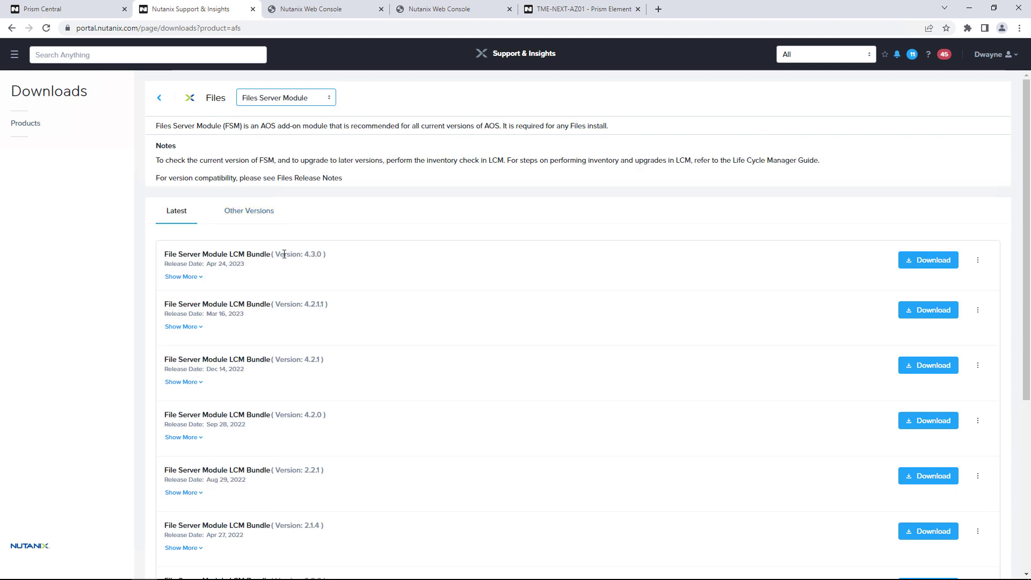
{"action": "left_click", "coordinate": [311, 104]}
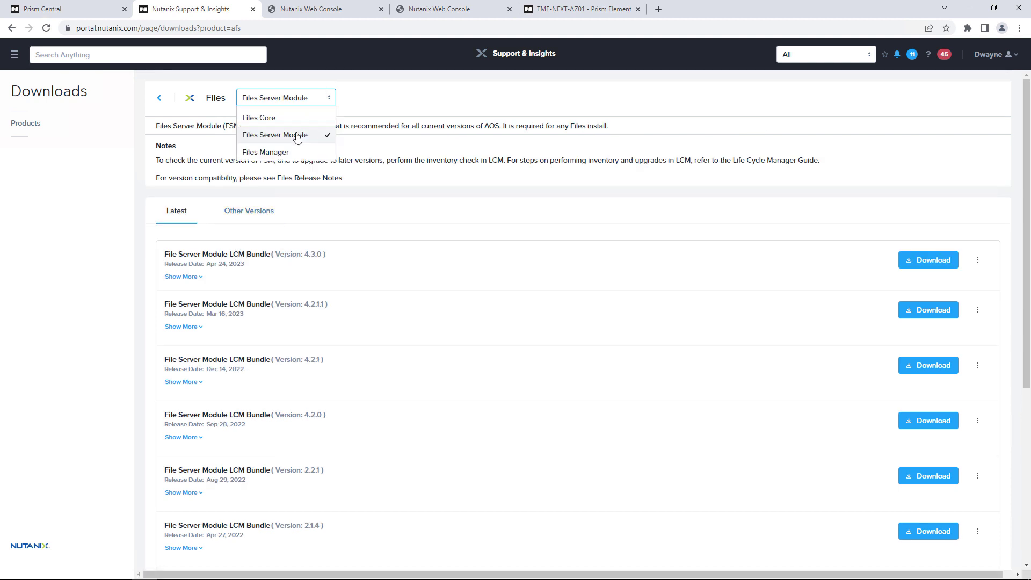
{"action": "left_click", "coordinate": [284, 156]}
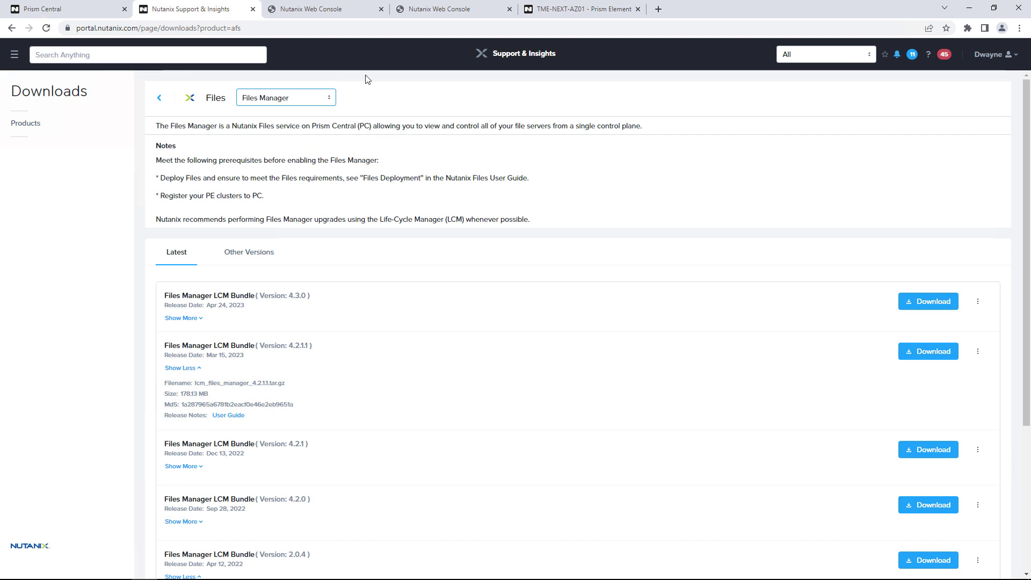
{"action": "left_click", "coordinate": [331, 5]}
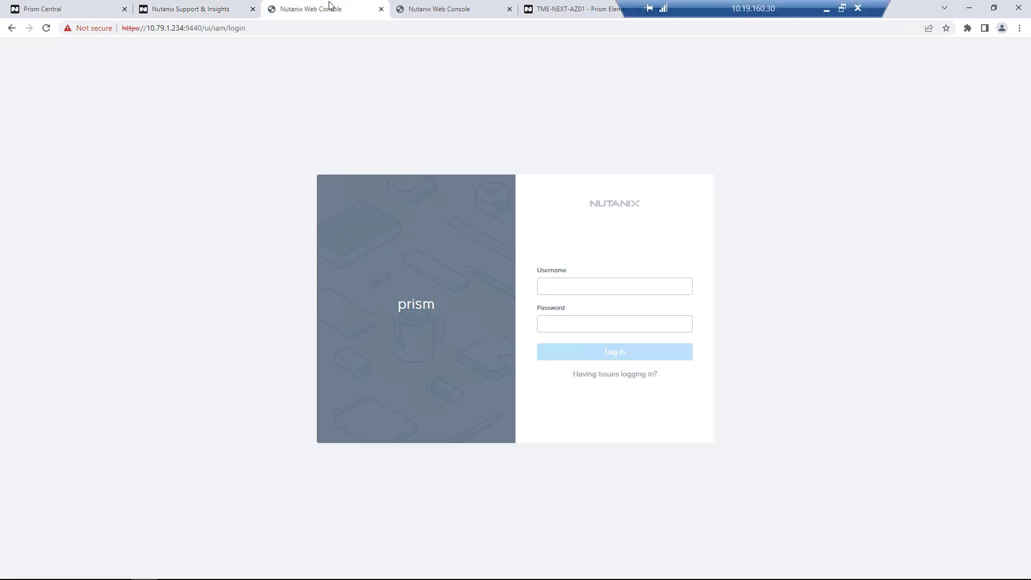
{"action": "left_click", "coordinate": [59, 8]}
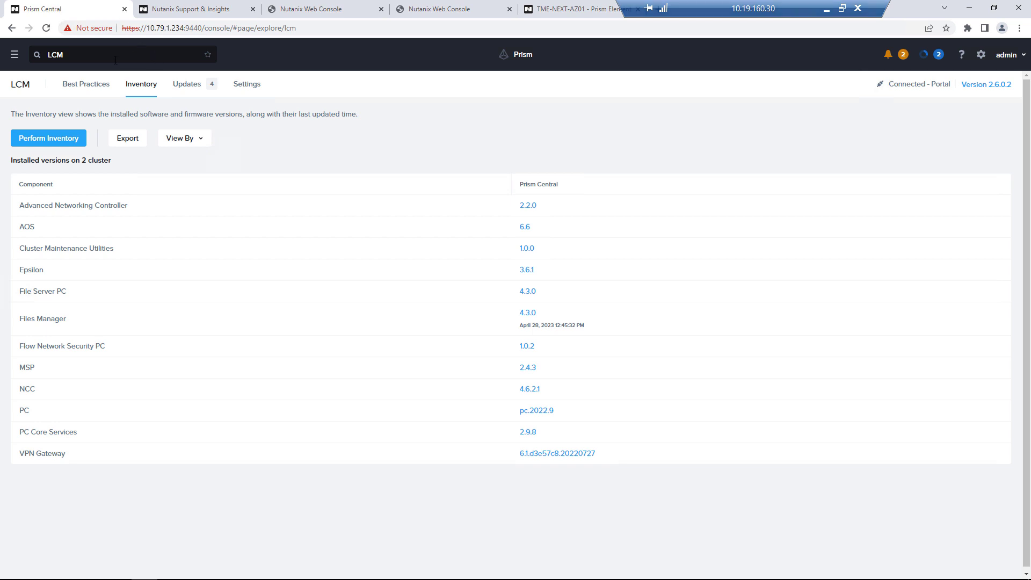
{"action": "left_click", "coordinate": [238, 88]}
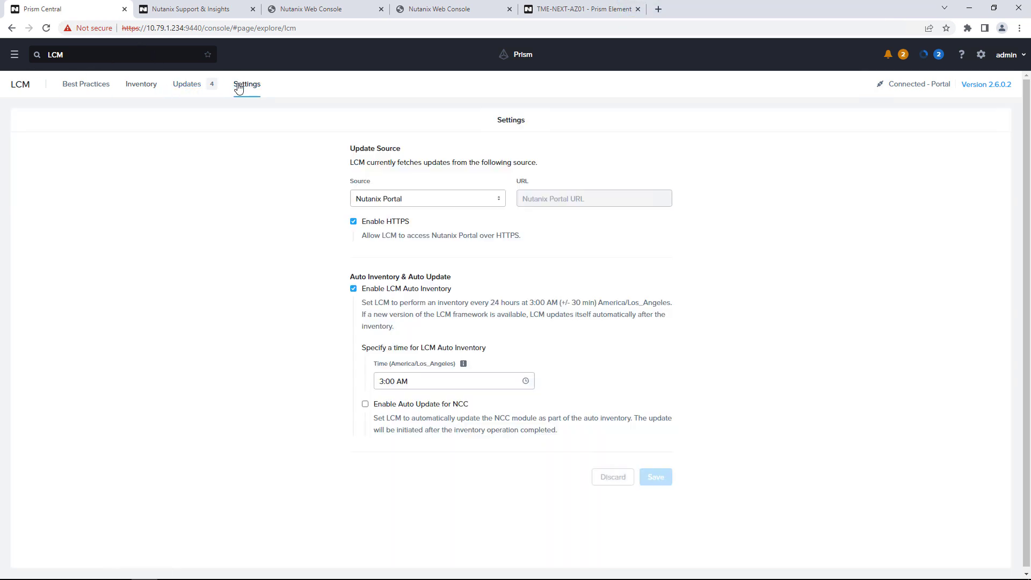
{"action": "left_click", "coordinate": [420, 200]}
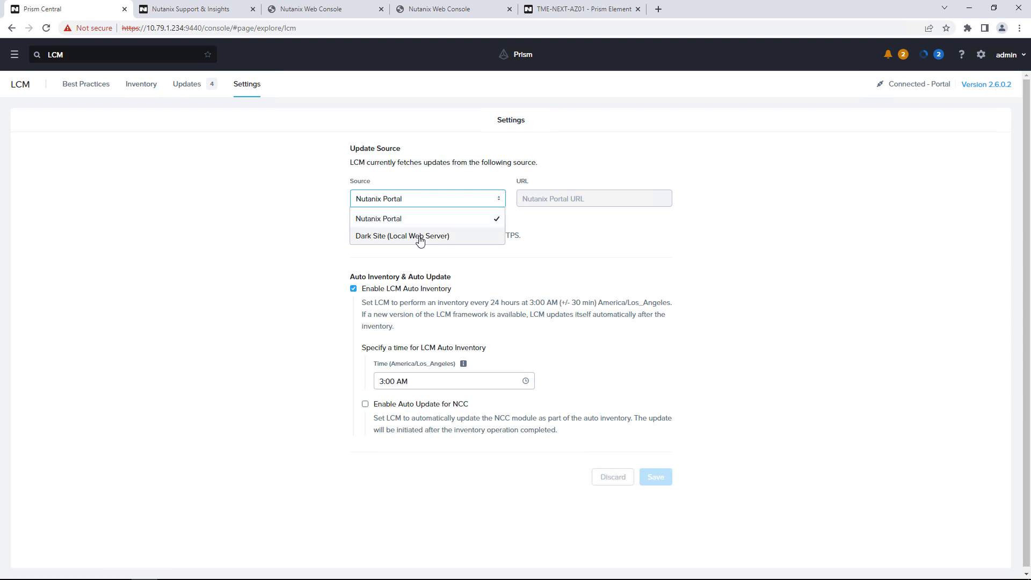
{"action": "left_click", "coordinate": [421, 237]}
{"action": "left_click", "coordinate": [539, 197]}
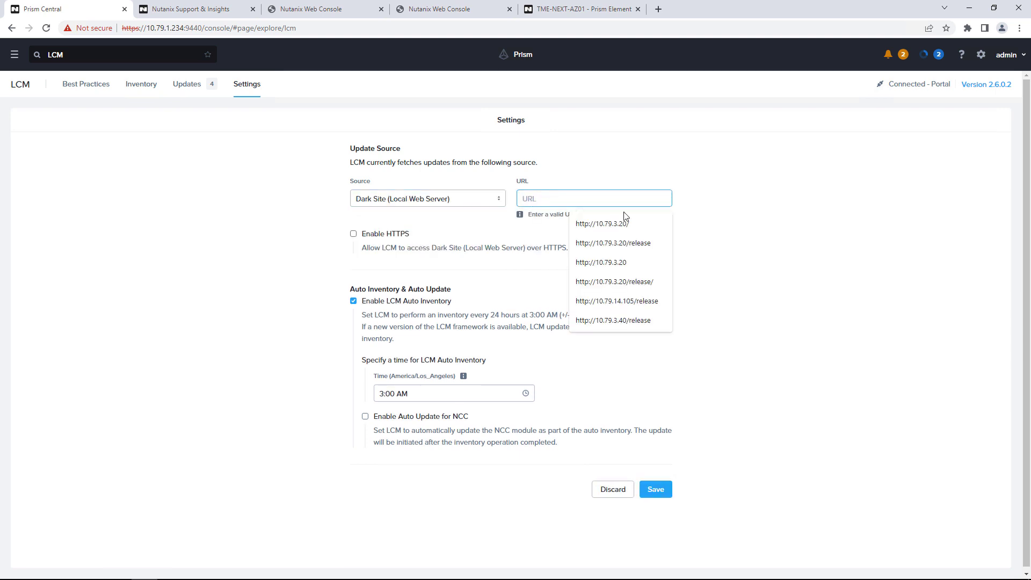
{"action": "left_click", "coordinate": [617, 301]}
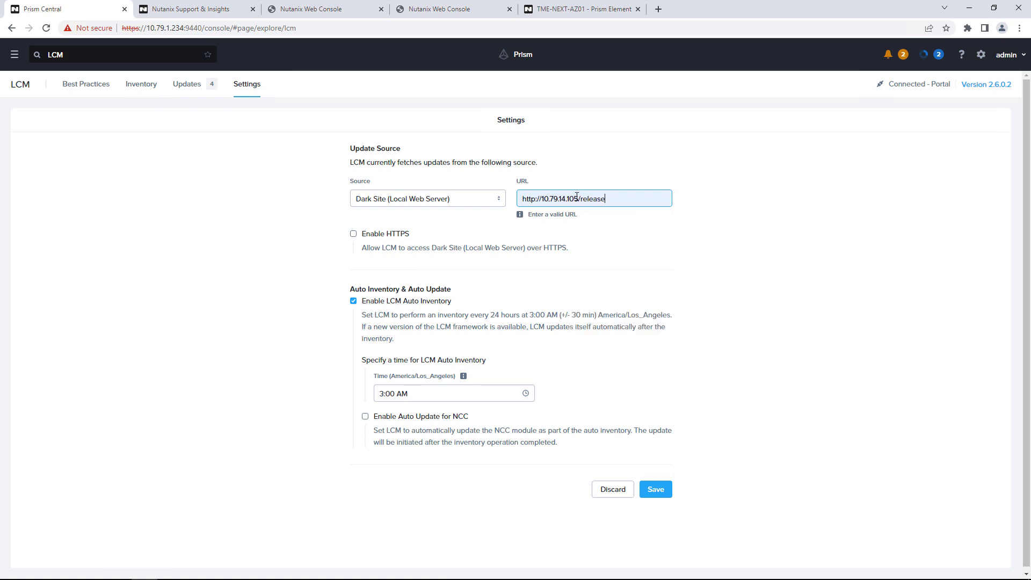
{"action": "left_click_drag", "start_coordinate": [576, 196], "coordinate": [540, 196]}
Step: Check Prism Central's LCM inventory and its available software updates
{"action": "left_click", "coordinate": [138, 89]}
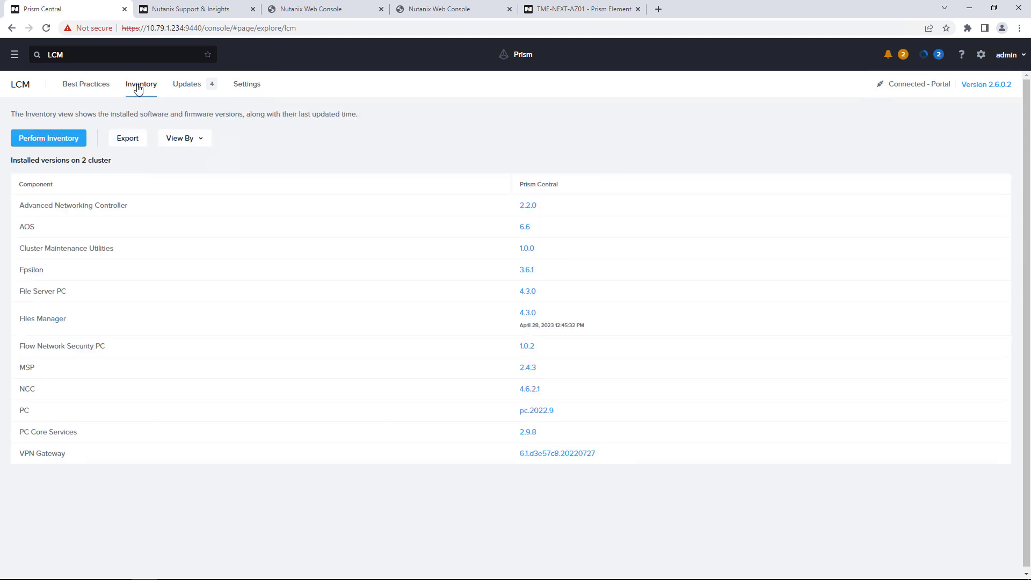
{"action": "left_click", "coordinate": [180, 90]}
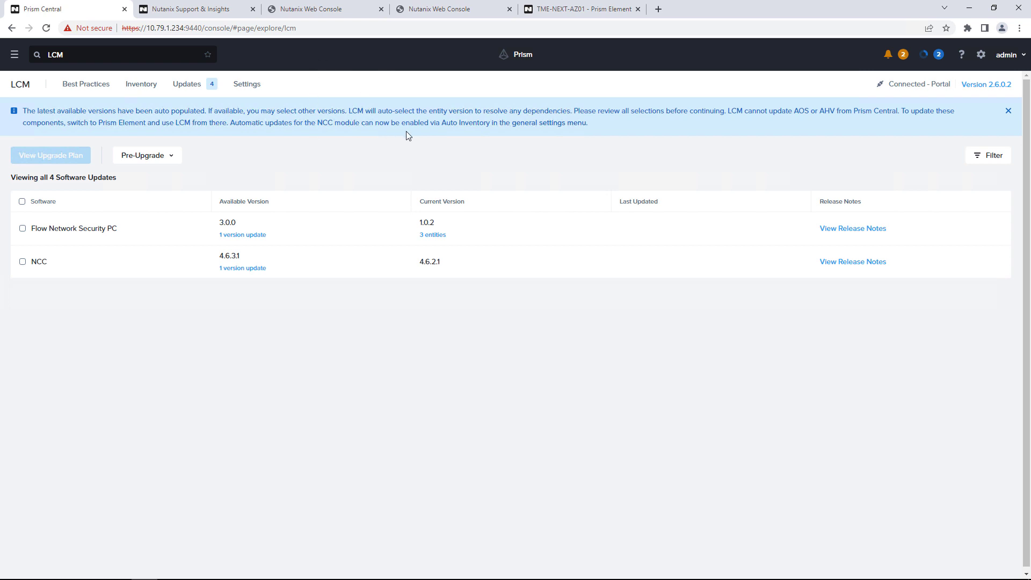
Step: Switch to the TME-NEXT-AZ01 Prism Element console and inspect the update source and URL in its LCM settings
{"action": "left_click", "coordinate": [585, 10]}
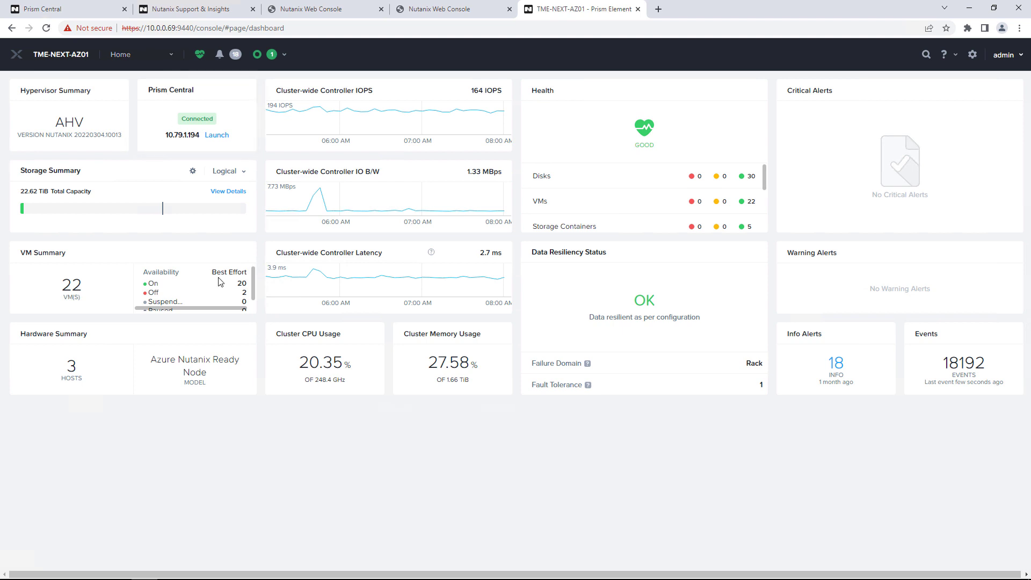
{"action": "left_click", "coordinate": [129, 55]}
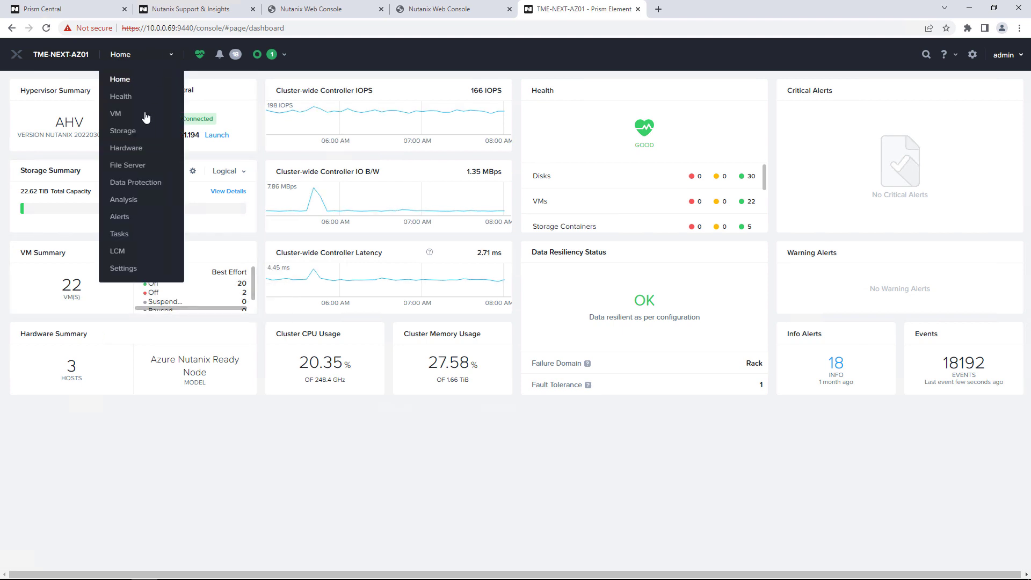
{"action": "left_click", "coordinate": [123, 252]}
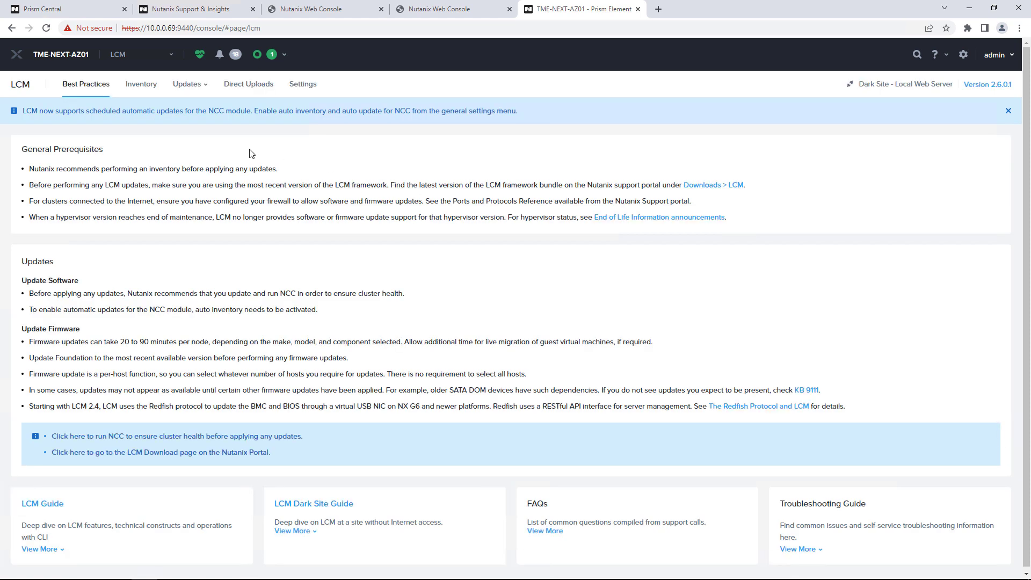
{"action": "left_click", "coordinate": [312, 88]}
{"action": "left_click_drag", "start_coordinate": [604, 199], "coordinate": [462, 199]}
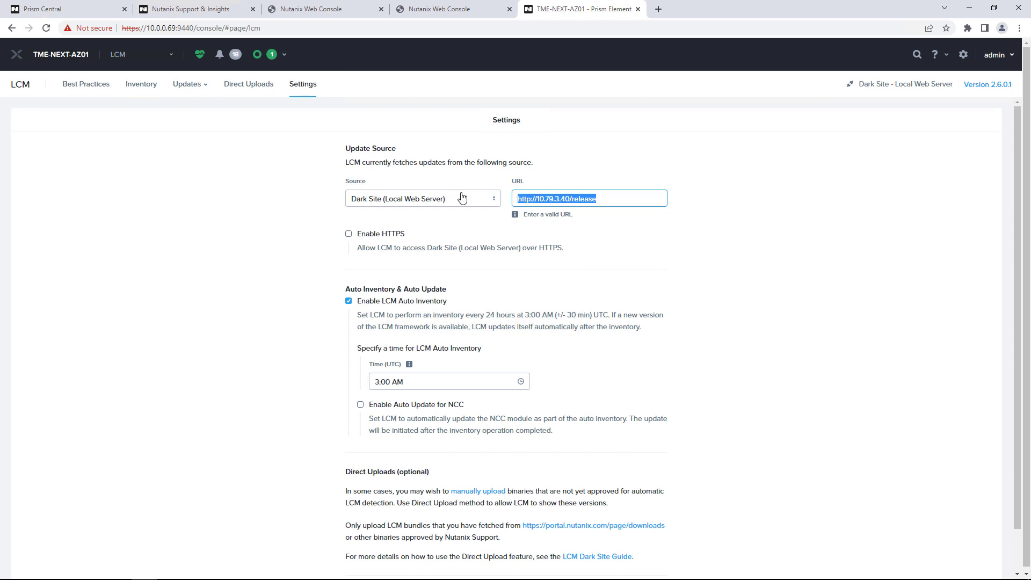
{"action": "triple_click", "coordinate": [554, 199]}
Step: Check the installed versions in the TME-NEXT-AZ01 LCM inventory and the available software updates
{"action": "left_click", "coordinate": [153, 88]}
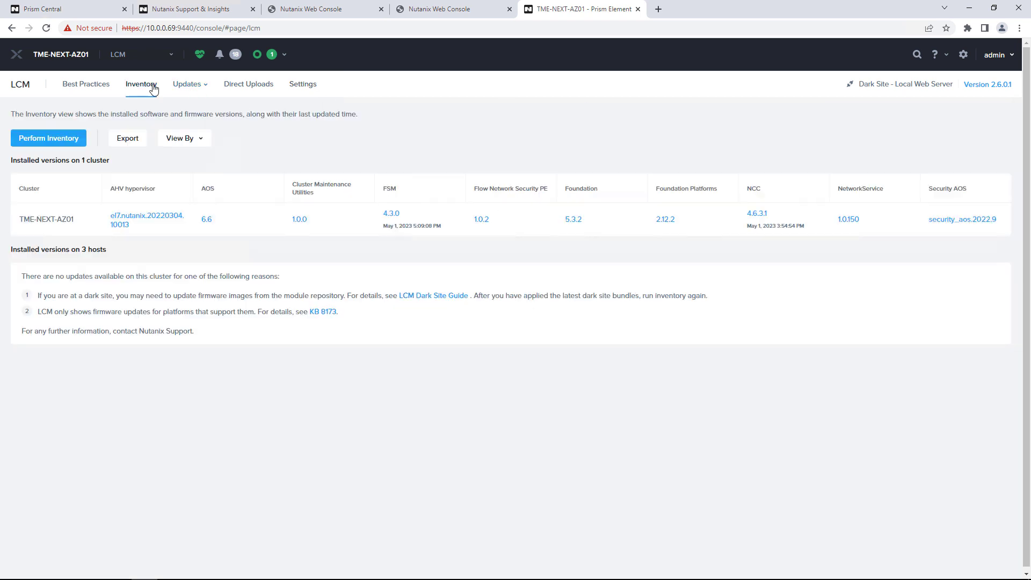
{"action": "left_click", "coordinate": [194, 87]}
{"action": "left_click", "coordinate": [188, 109]}
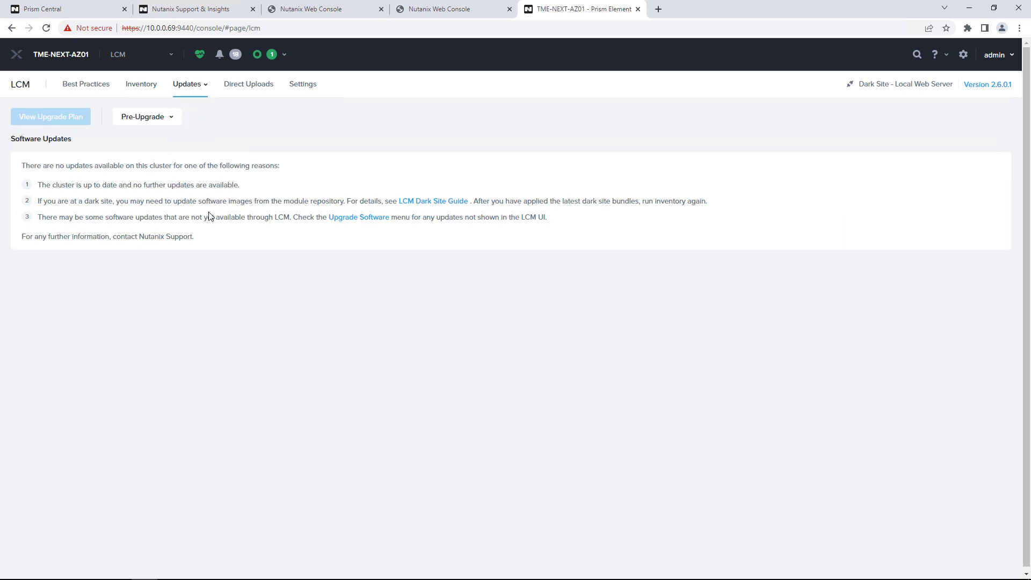
Step: Show the File Server versions under Upgrade Software in the cluster settings, including the option to upload a File Server binary
{"action": "left_click", "coordinate": [171, 54]}
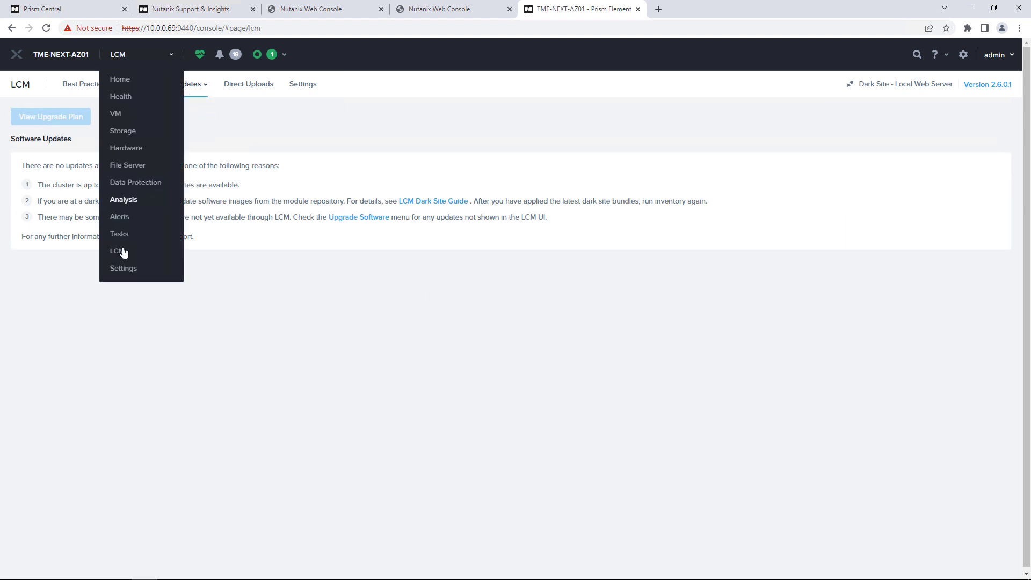
{"action": "left_click", "coordinate": [126, 272]}
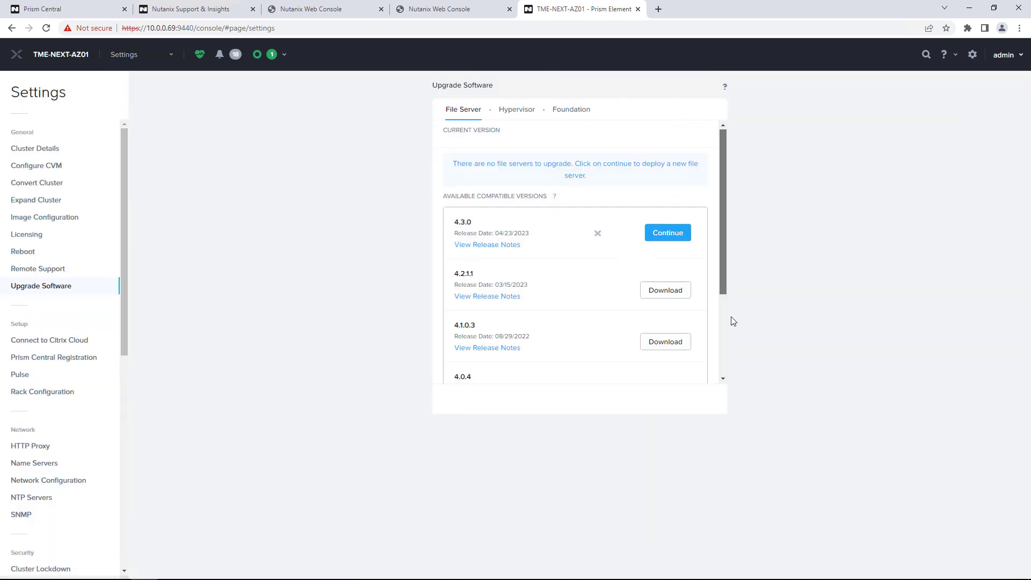
{"action": "scroll", "coordinate": [682, 343], "scroll_direction": "down", "scroll_amount": 3}
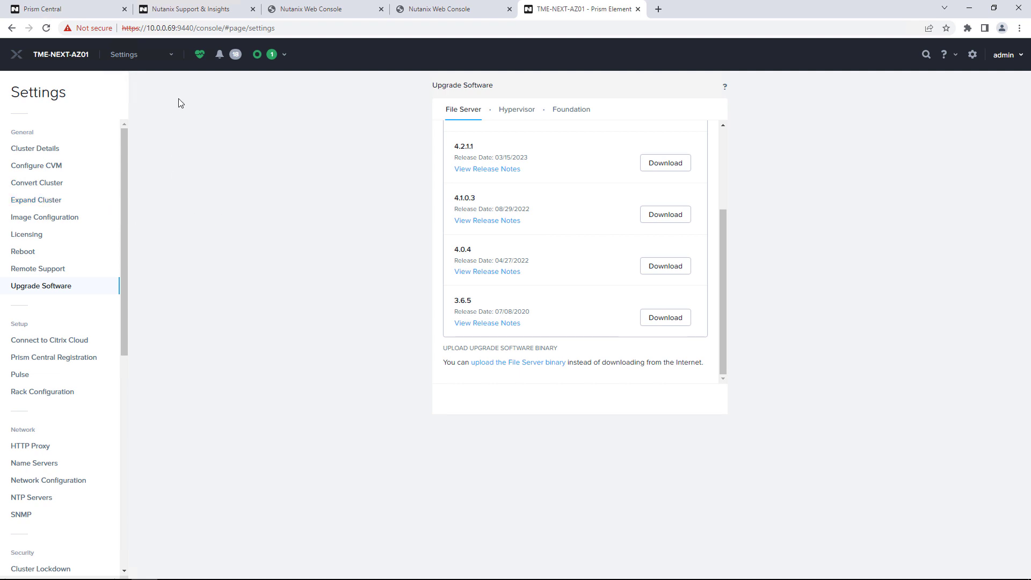
Step: Show the floating IP list in Prism Central and highlight the private IP associated with the IIS-PROD VM
{"action": "left_click", "coordinate": [360, 14]}
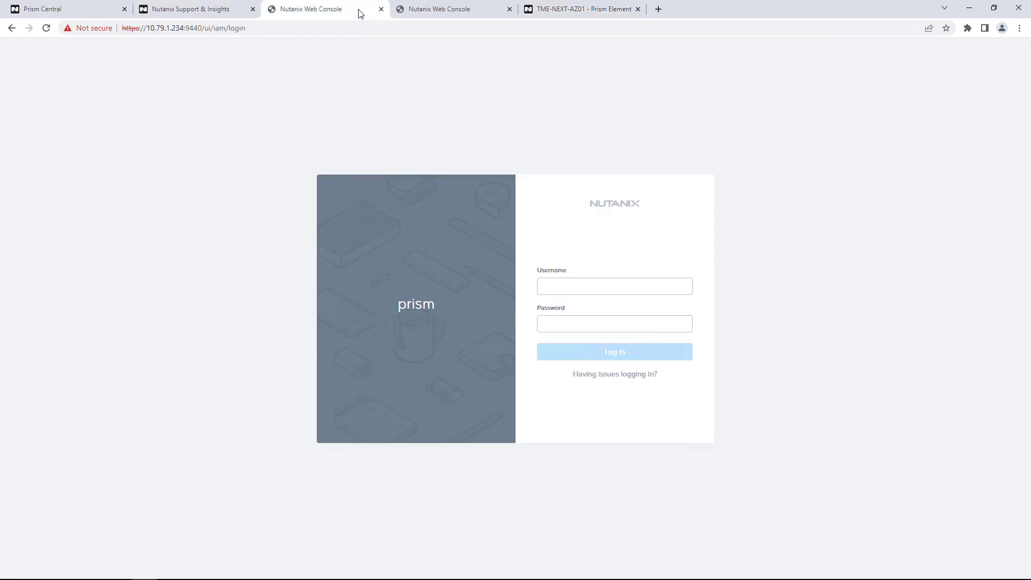
{"action": "left_click", "coordinate": [58, 12]}
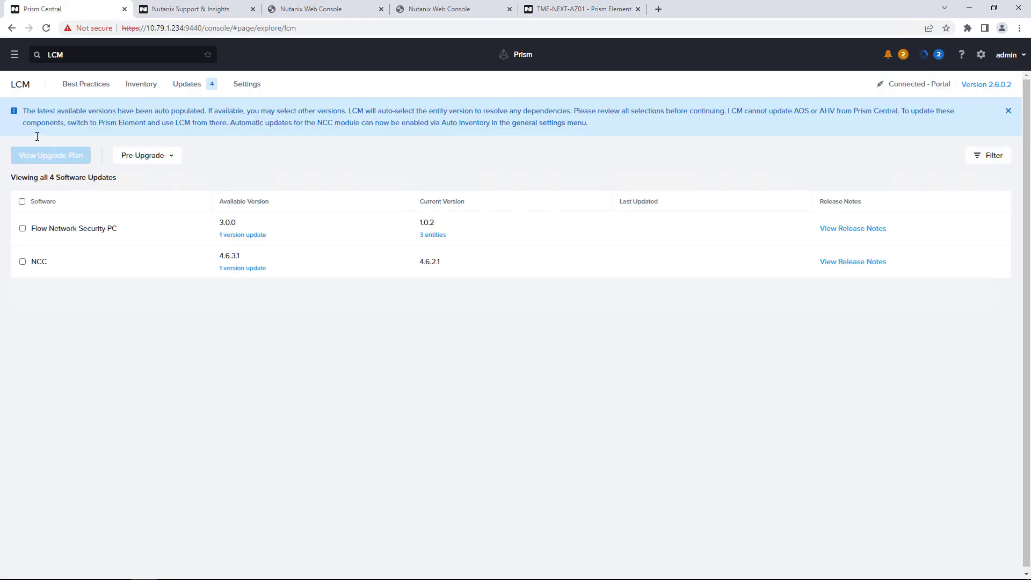
{"action": "left_click", "coordinate": [14, 54]}
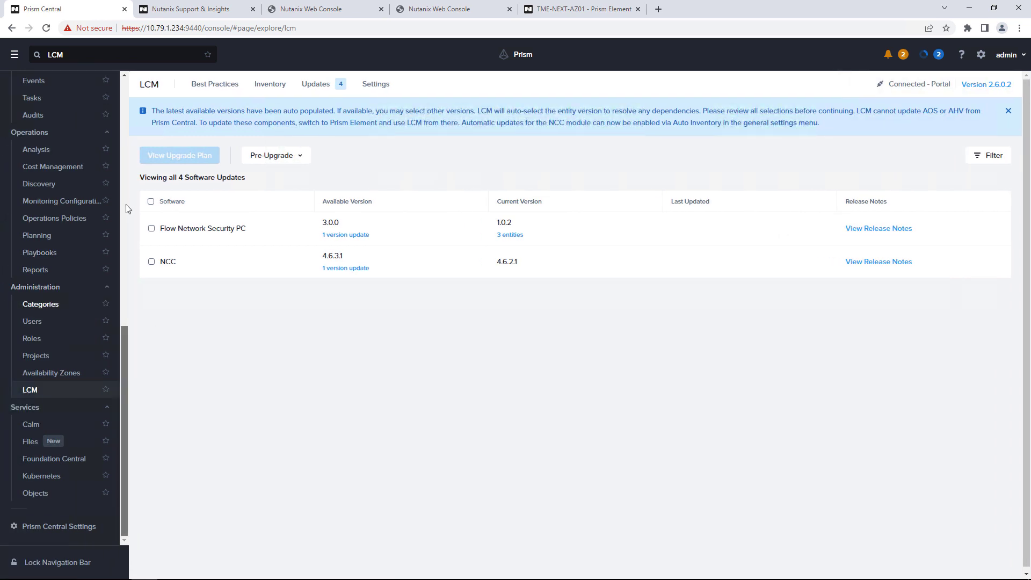
{"action": "scroll", "coordinate": [121, 142], "scroll_direction": "up", "scroll_amount": 9}
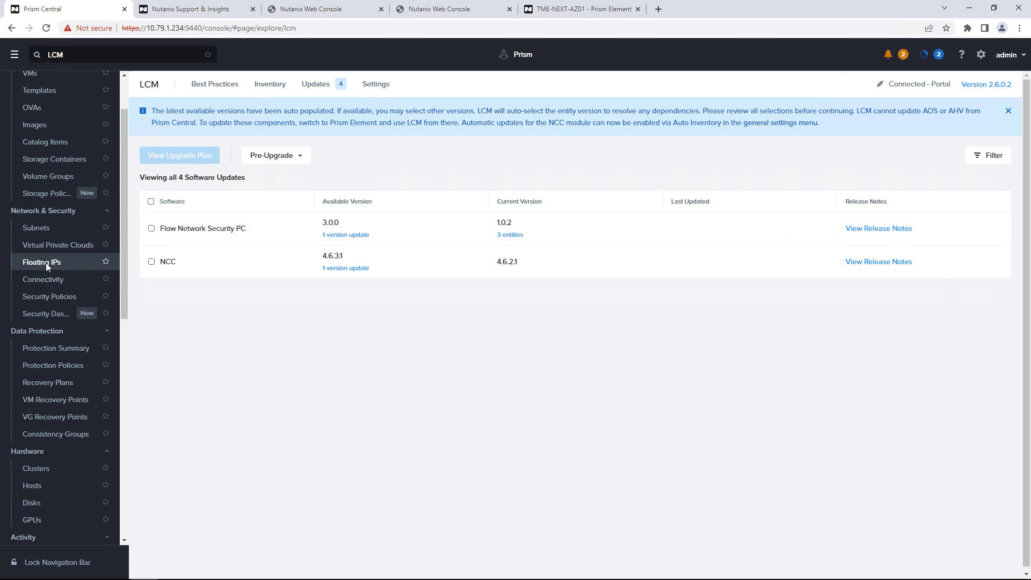
{"action": "left_click", "coordinate": [47, 263]}
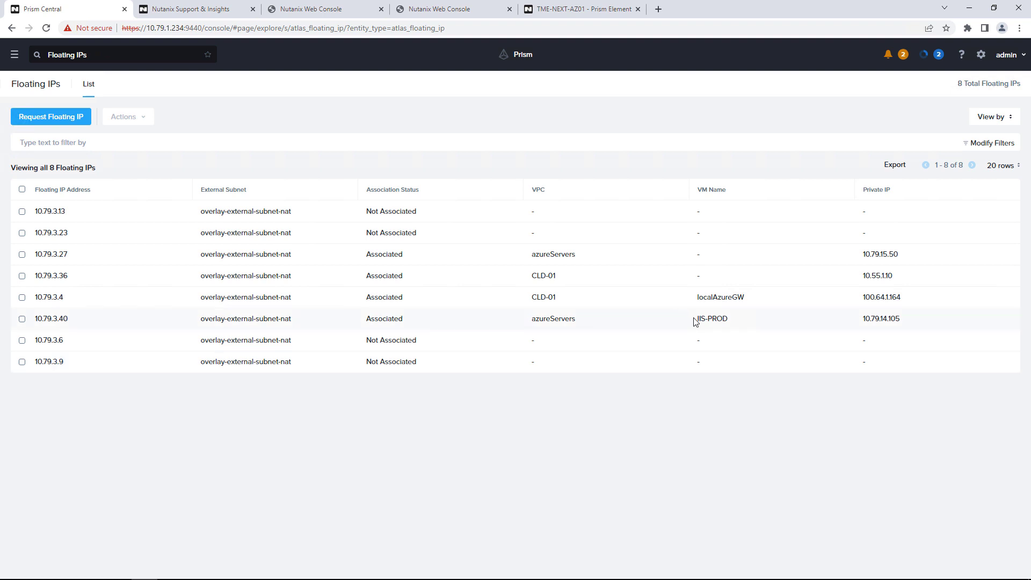
{"action": "left_click_drag", "start_coordinate": [699, 320], "coordinate": [937, 321]}
Step: Switch to the Azure portal and inspect the port rules in the networking settings of the tme flow gateway VM
{"action": "left_click", "coordinate": [970, 13]}
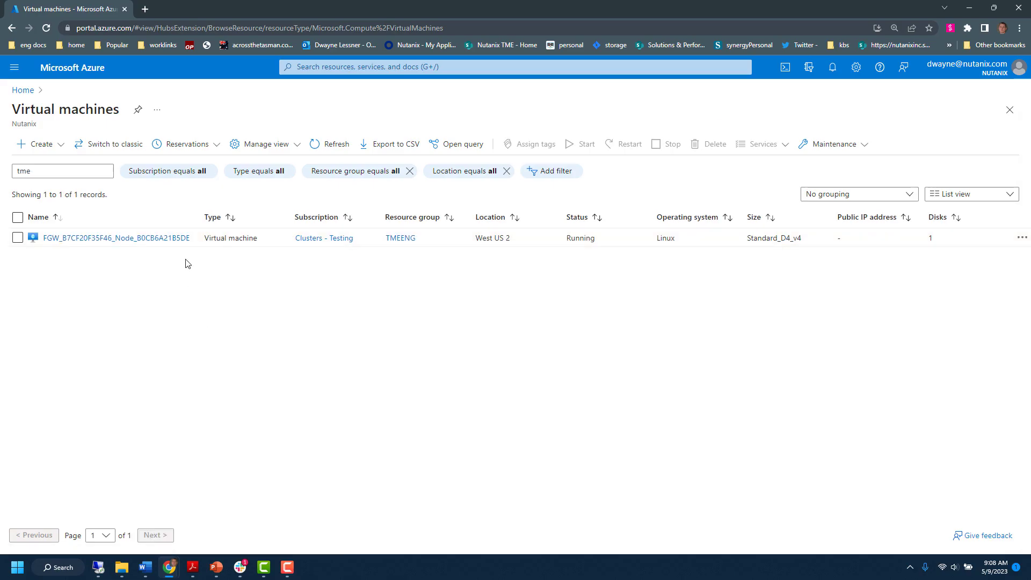
{"action": "left_click", "coordinate": [98, 239]}
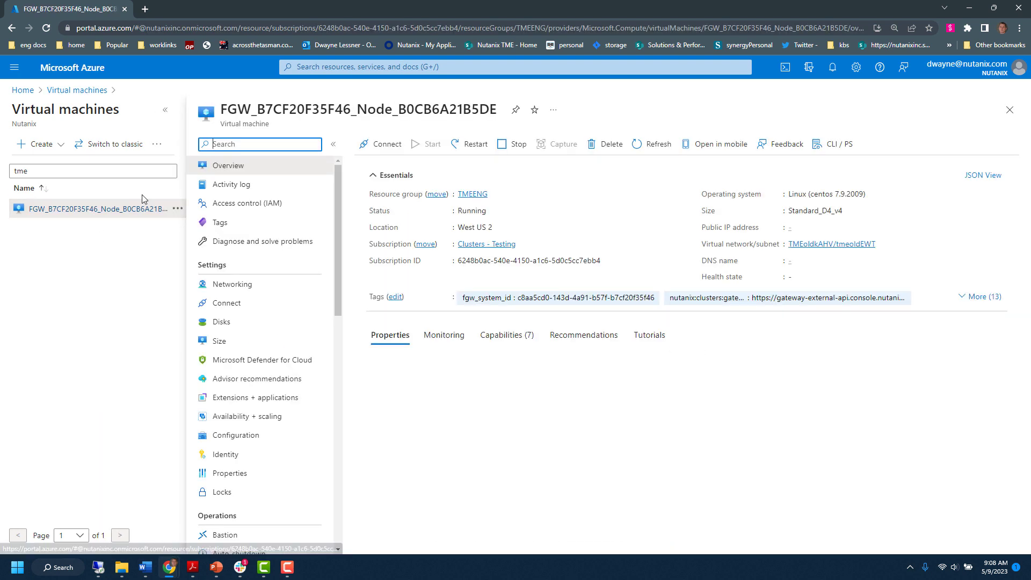
{"action": "left_click", "coordinate": [237, 284]}
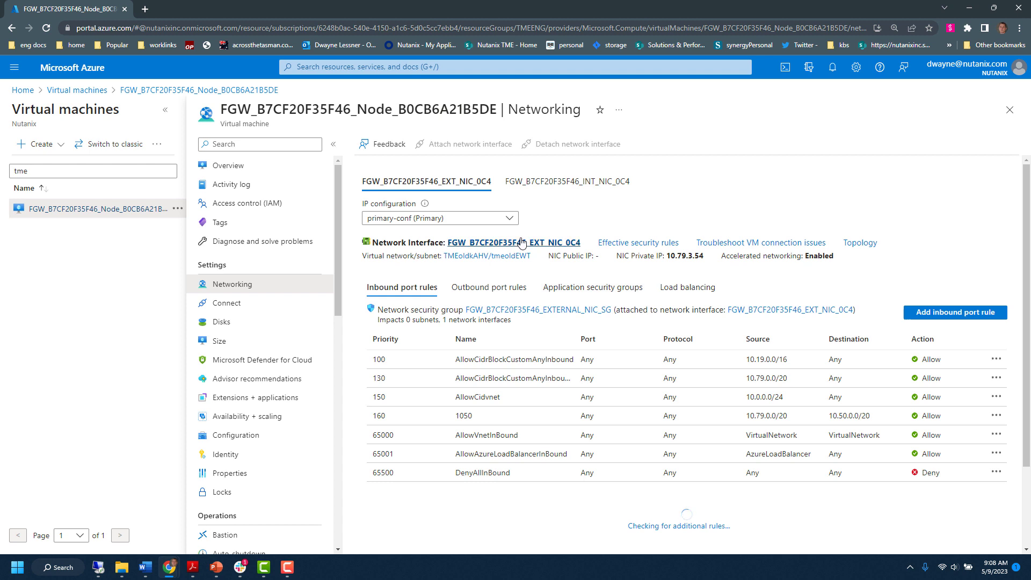
{"action": "left_click", "coordinate": [467, 289]}
{"action": "left_click", "coordinate": [410, 287]}
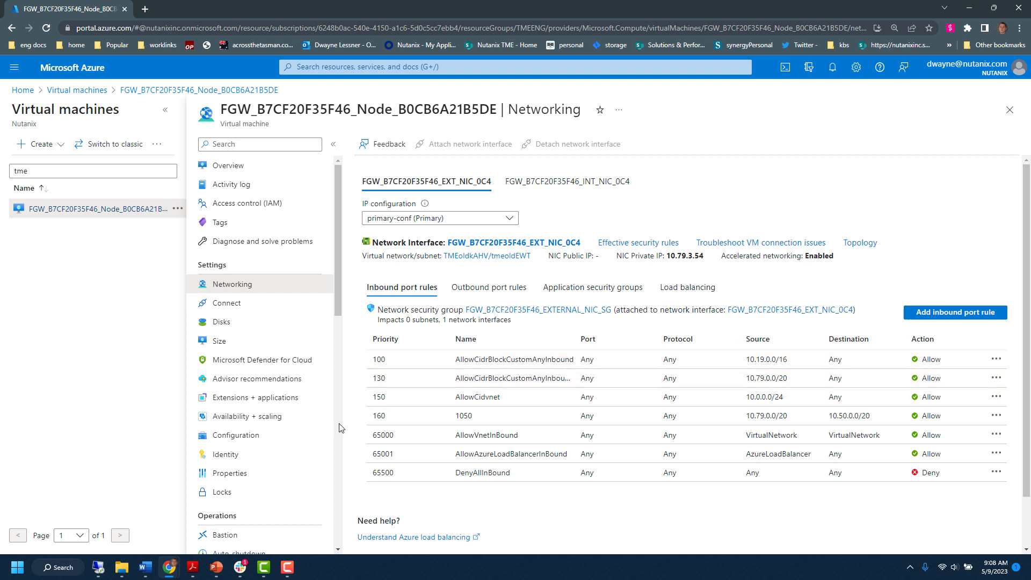
Step: Return to Prism Central and check the subnets and routes of the CLD-01 virtual private cloud
{"action": "left_click", "coordinate": [97, 568]}
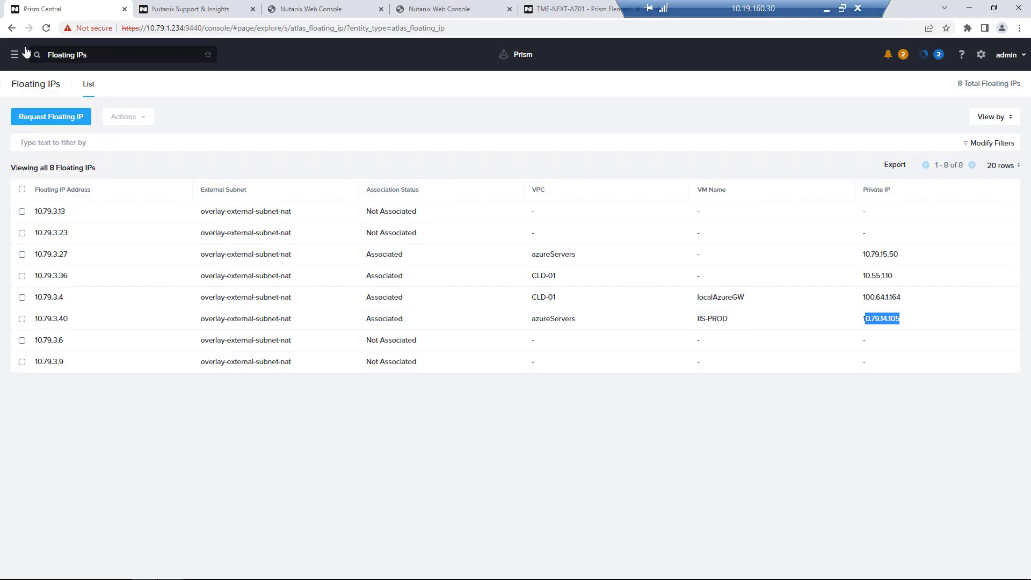
{"action": "left_click", "coordinate": [14, 56]}
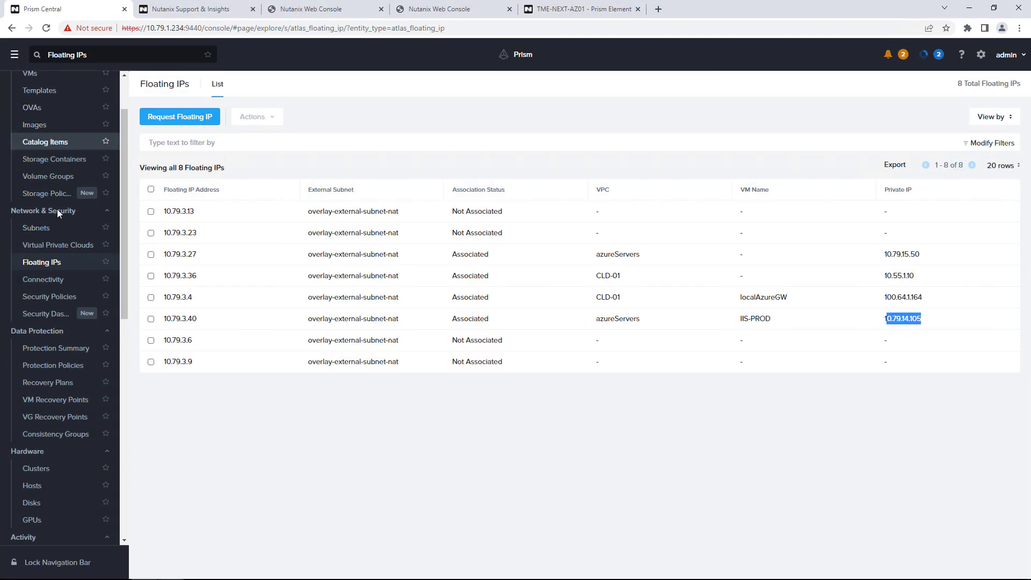
{"action": "left_click", "coordinate": [58, 245]}
{"action": "left_click", "coordinate": [62, 254]}
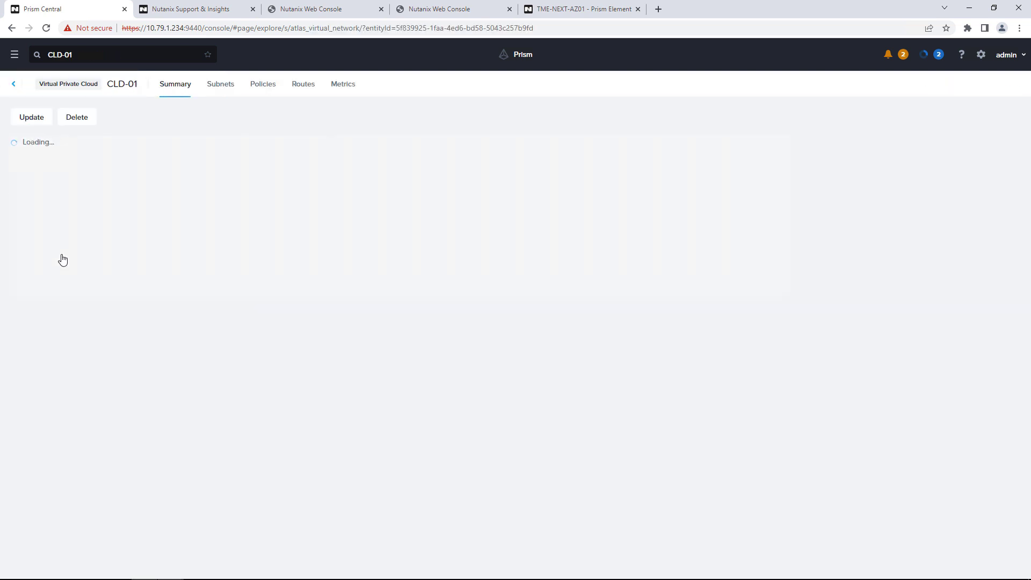
{"action": "left_click", "coordinate": [213, 88]}
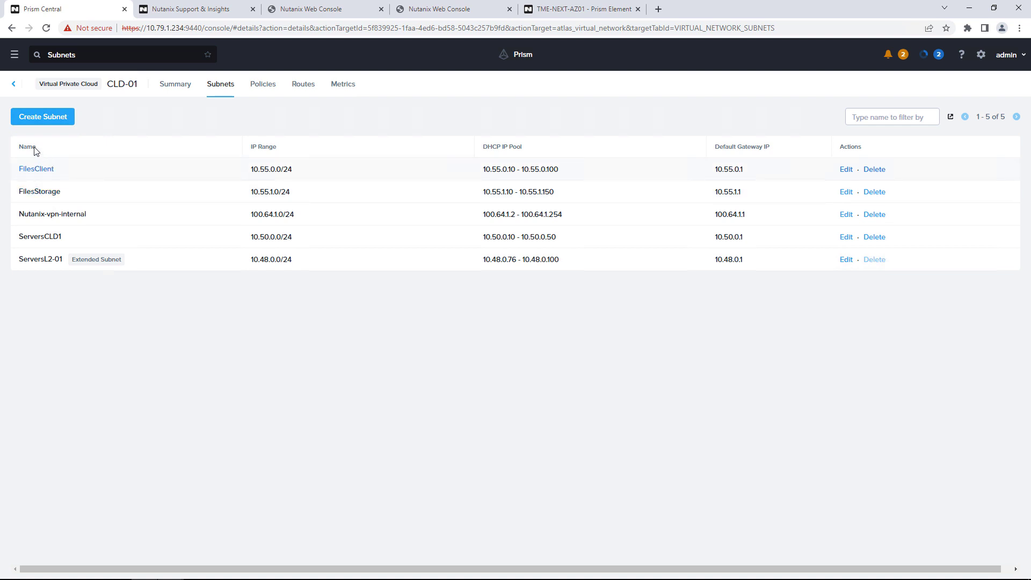
Step: Start creating a new file server in Files on the TME-NEXT-AZ01 cluster with version 4.3.0
{"action": "left_click_drag", "start_coordinate": [127, 339], "coordinate": [125, 448]}
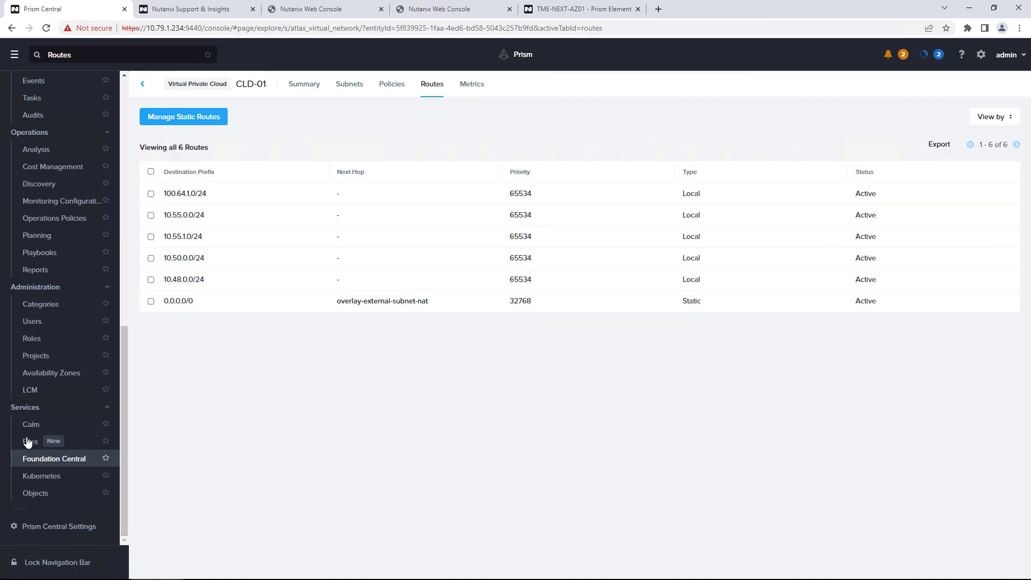
{"action": "left_click", "coordinate": [27, 441]}
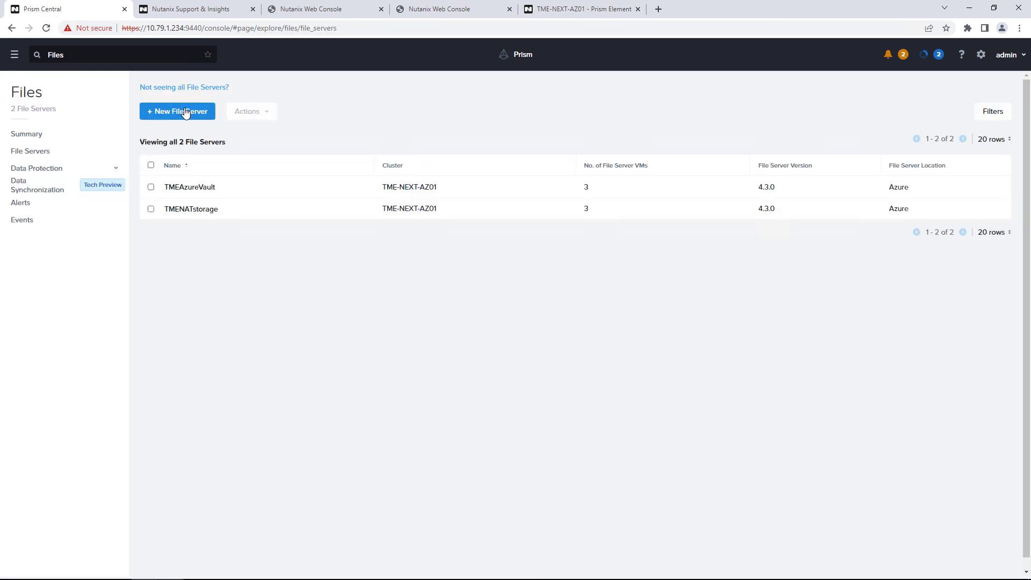
{"action": "left_click", "coordinate": [184, 110]}
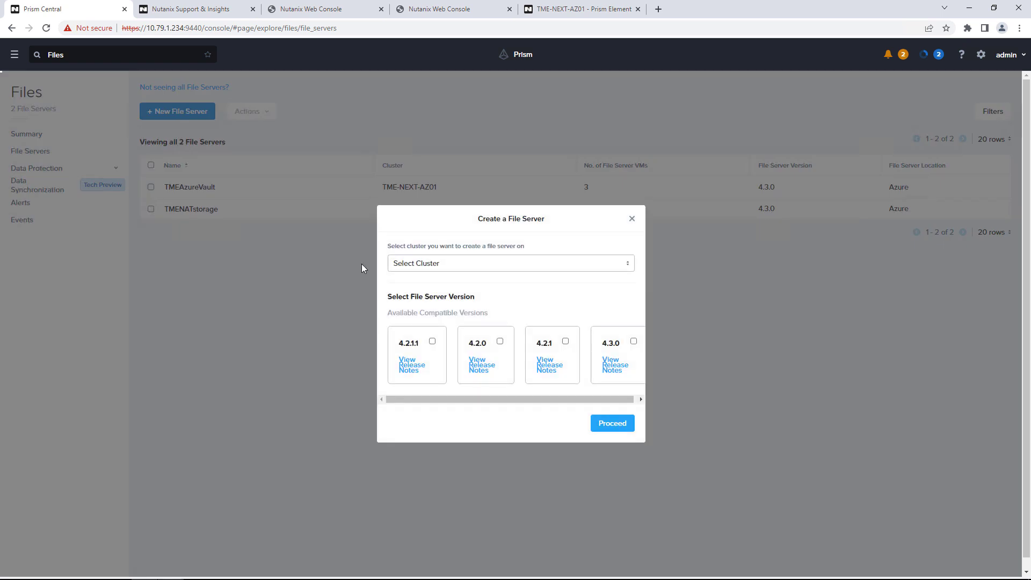
{"action": "left_click", "coordinate": [502, 263]}
{"action": "left_click", "coordinate": [486, 280]}
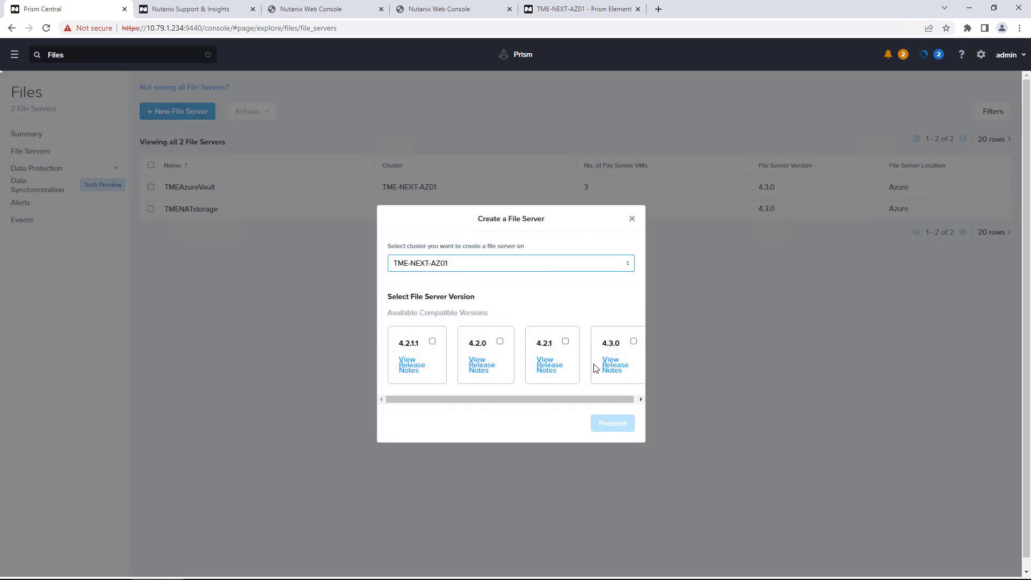
{"action": "left_click", "coordinate": [633, 341]}
{"action": "left_click", "coordinate": [633, 342]}
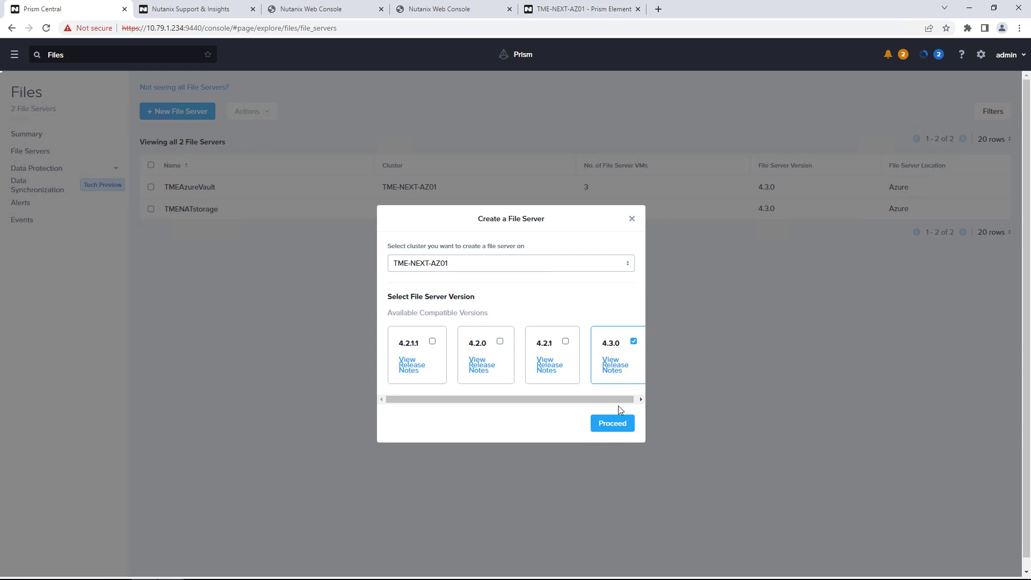
{"action": "left_click", "coordinate": [612, 423]}
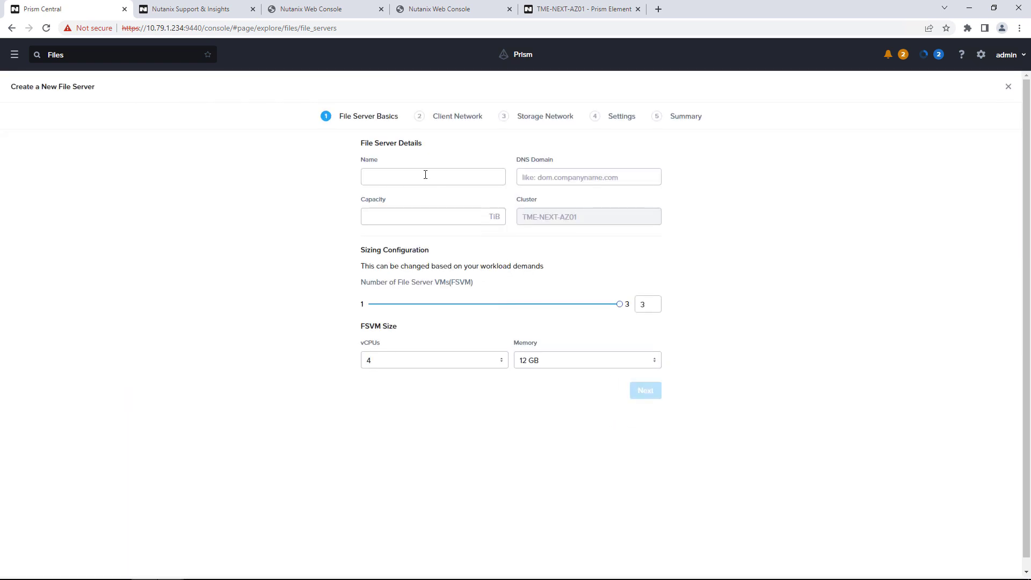
Step: Name the file server azuredemofiles, with DNS domain cloudad.biz and 10 TiB capacity, and continue to the client network
{"action": "left_click", "coordinate": [425, 174]}
{"action": "type", "text": "azuredemofiles"}
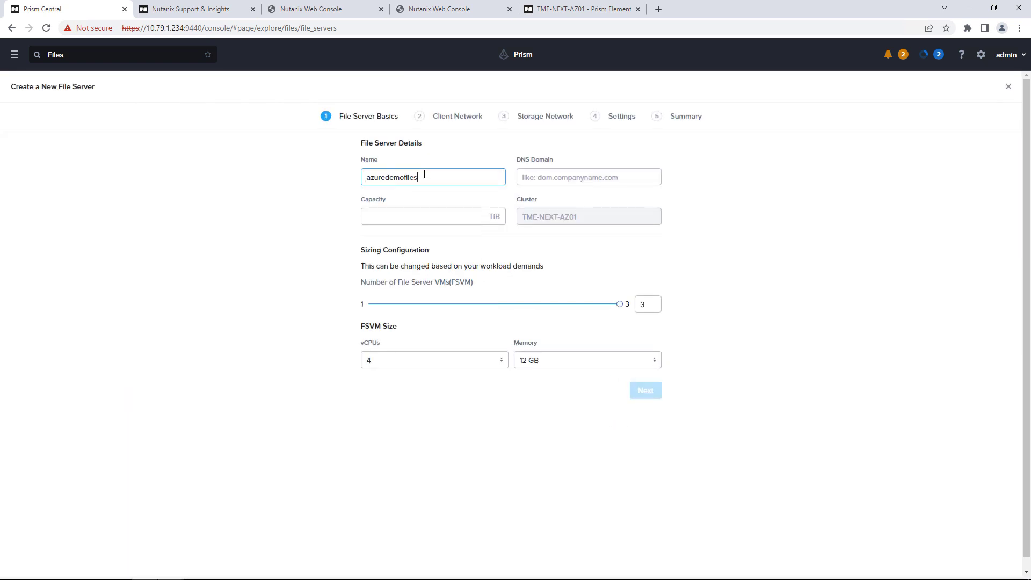
{"action": "left_click", "coordinate": [597, 178]}
{"action": "type", "text": "cloudad.biz"}
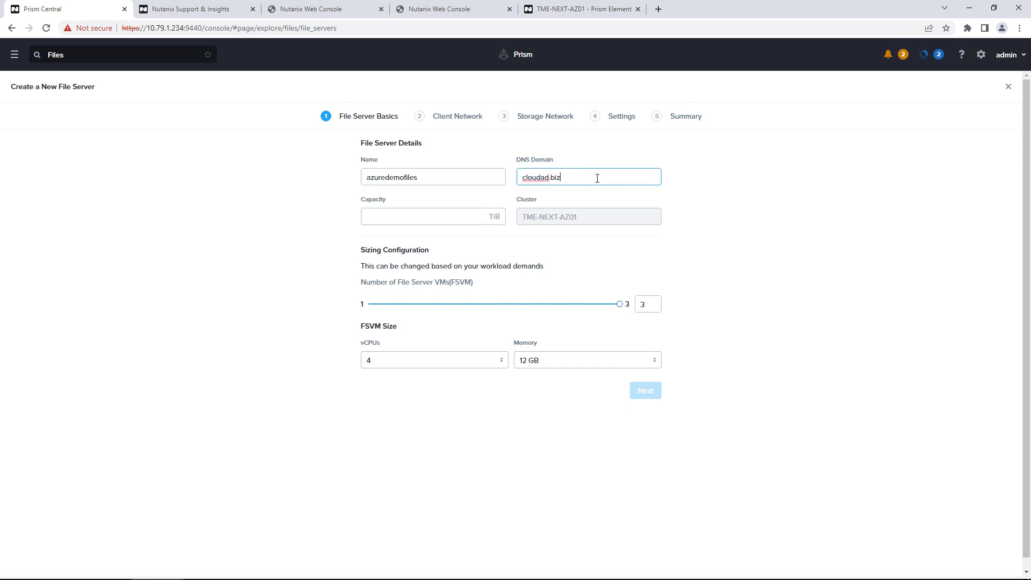
{"action": "left_click", "coordinate": [449, 215]}
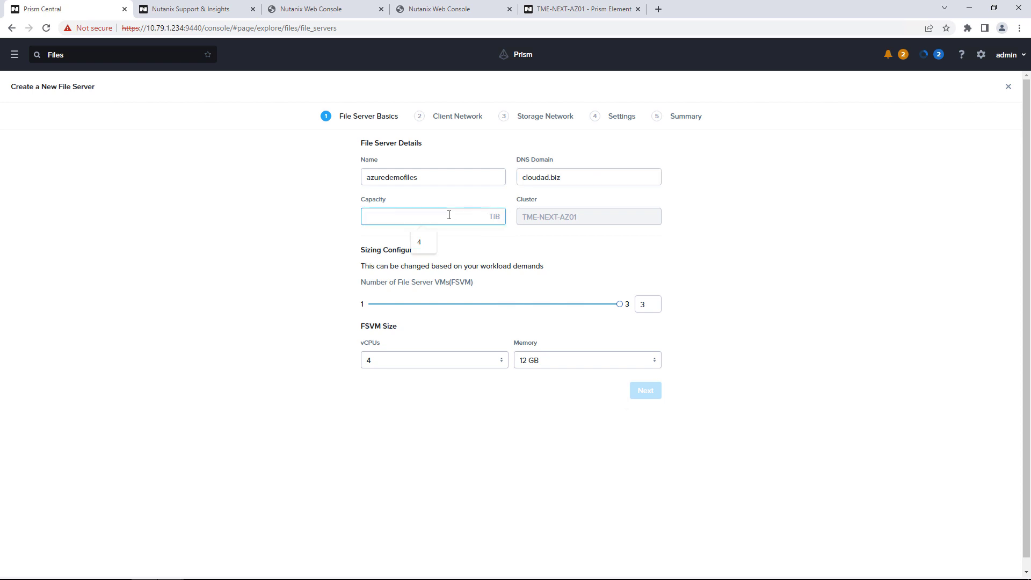
{"action": "type", "text": "10"}
{"action": "left_click", "coordinate": [651, 393]}
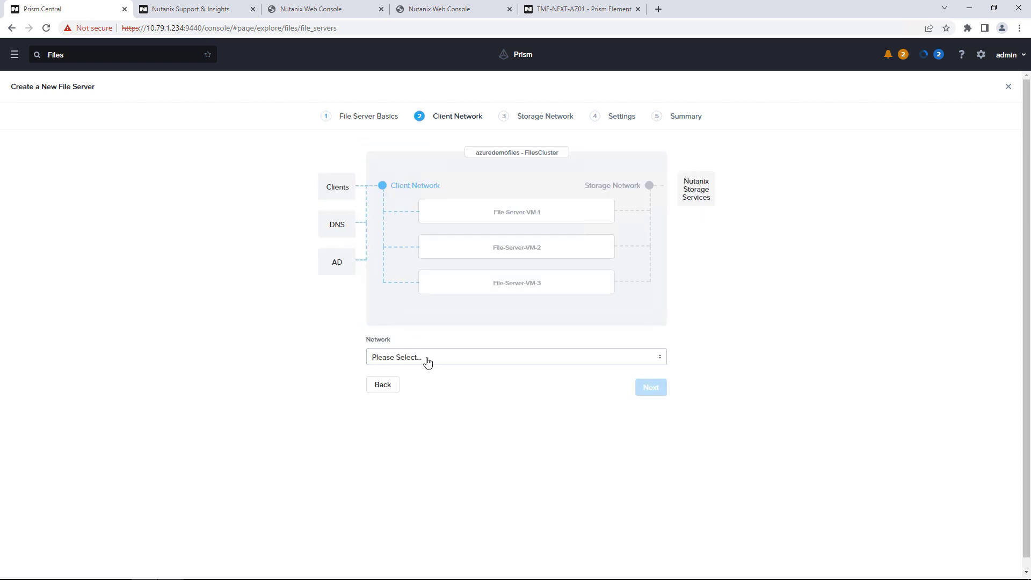
Step: Assign FilesClient as the file server's client network and FilesStorage as its storage network
{"action": "left_click", "coordinate": [428, 362]}
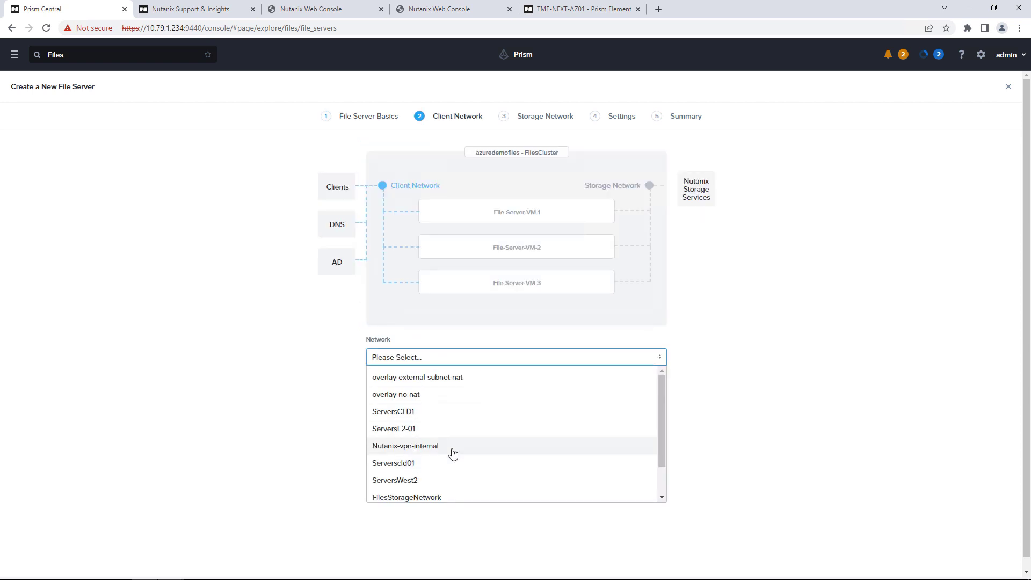
{"action": "scroll", "coordinate": [453, 454], "scroll_direction": "down", "scroll_amount": 1}
{"action": "left_click", "coordinate": [499, 479]}
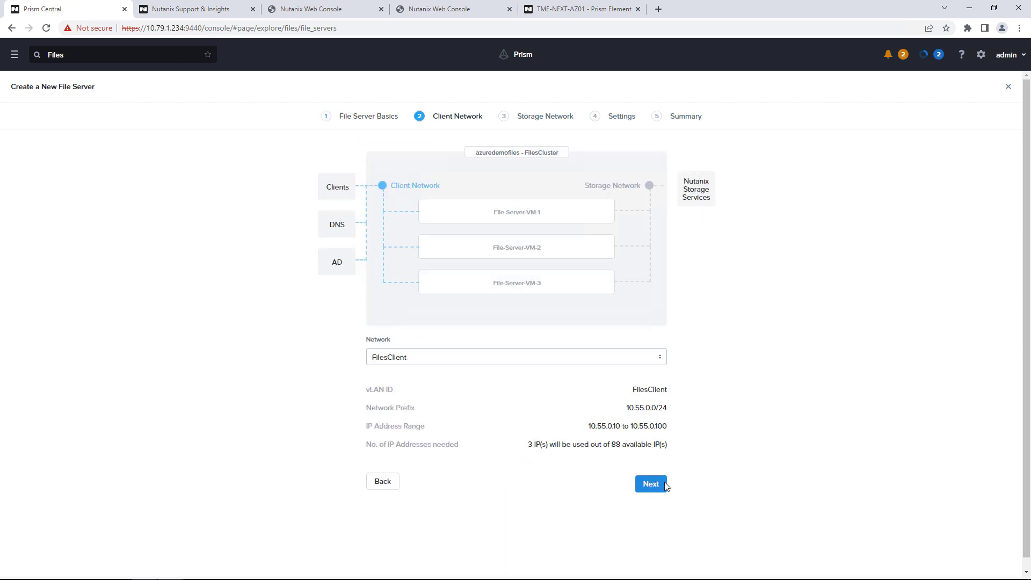
{"action": "left_click", "coordinate": [648, 488]}
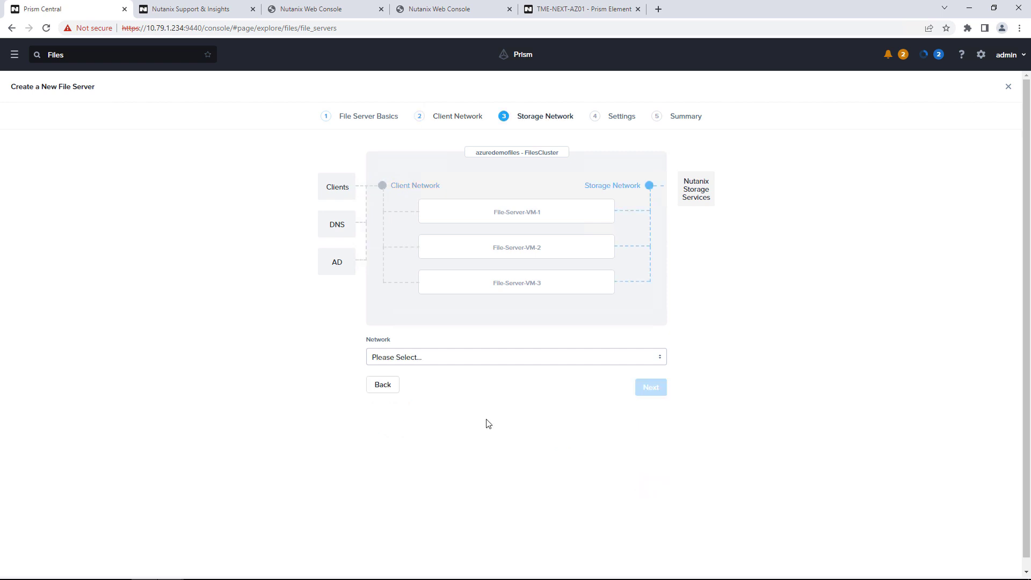
{"action": "left_click", "coordinate": [425, 364]}
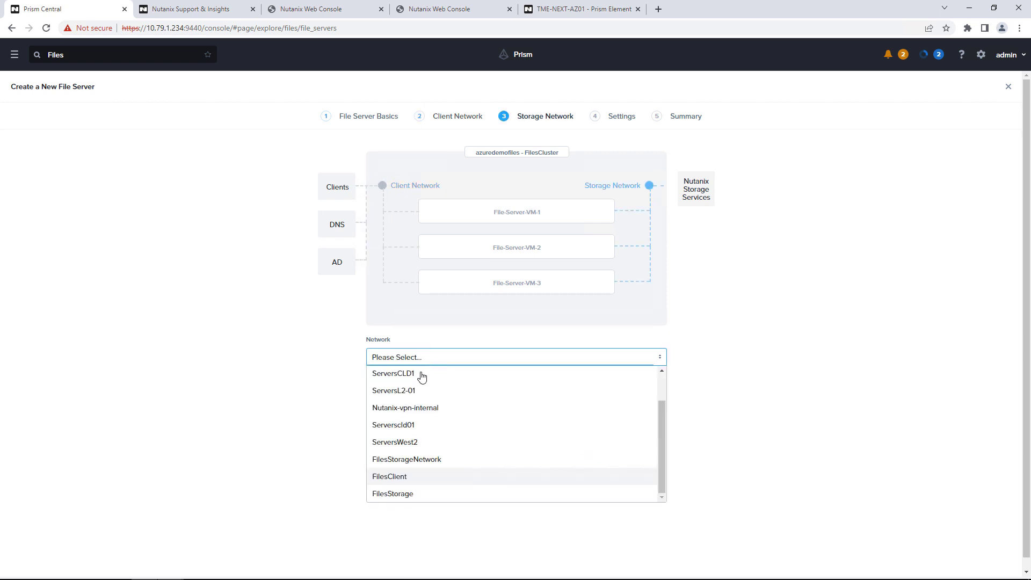
{"action": "left_click", "coordinate": [399, 496]}
{"action": "left_click", "coordinate": [651, 487]}
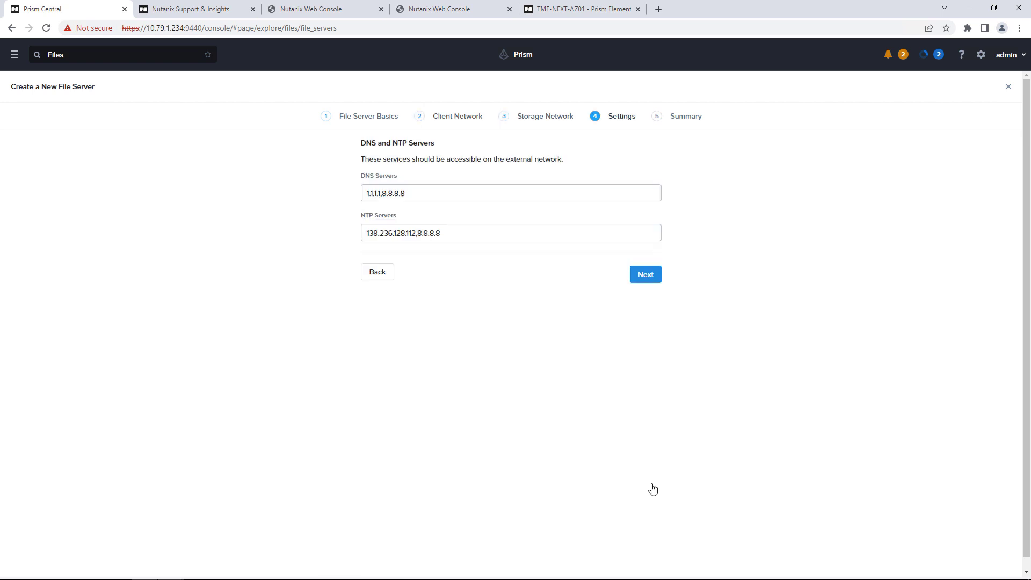
Step: Add 10.19.160.35 as the first DNS server and deploy the file server
{"action": "left_click", "coordinate": [366, 192]}
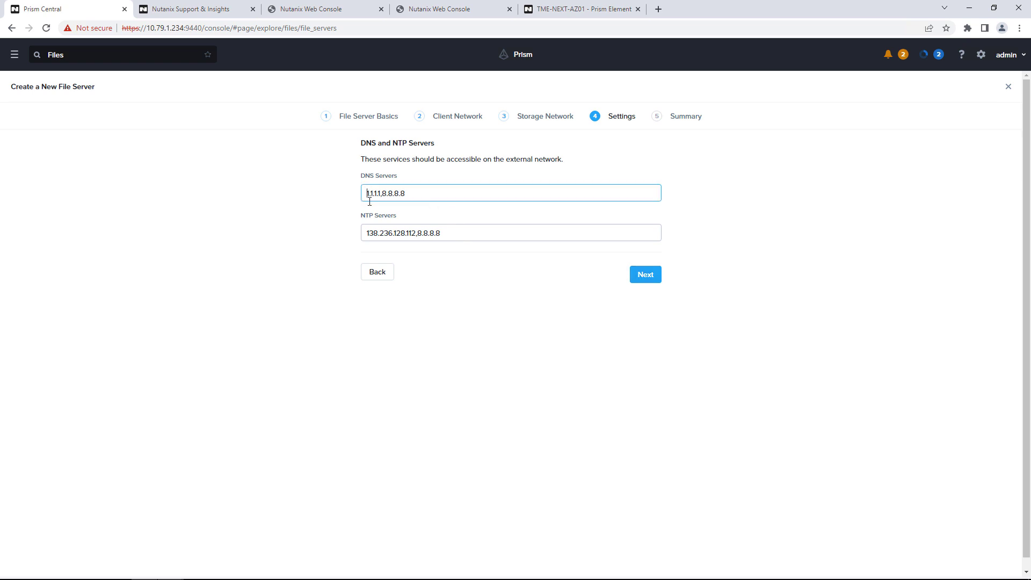
{"action": "type", "text": "10.19.160"}
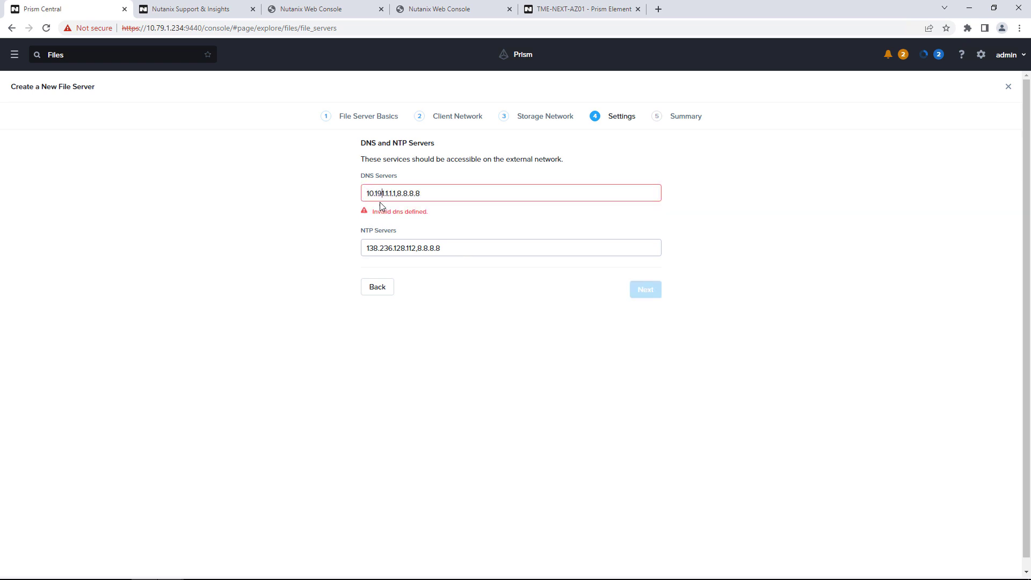
{"action": "type", "text": ".35,"}
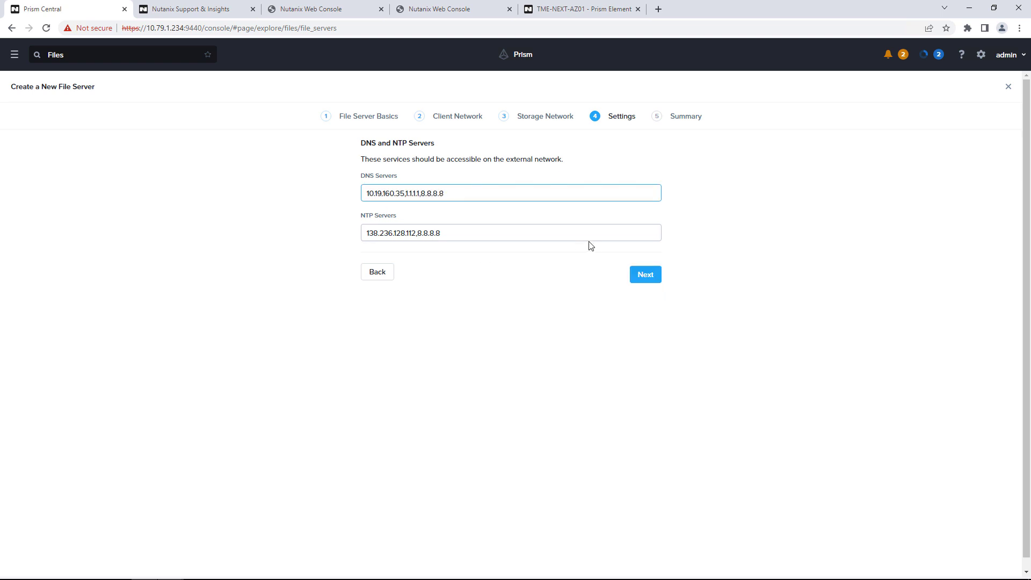
{"action": "left_click", "coordinate": [644, 275]}
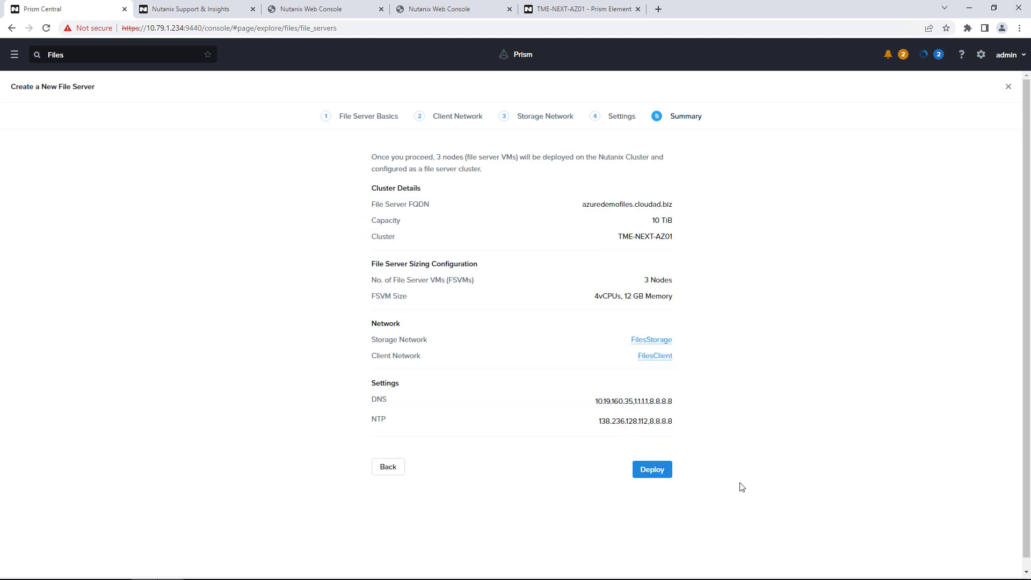
{"action": "left_click", "coordinate": [660, 474]}
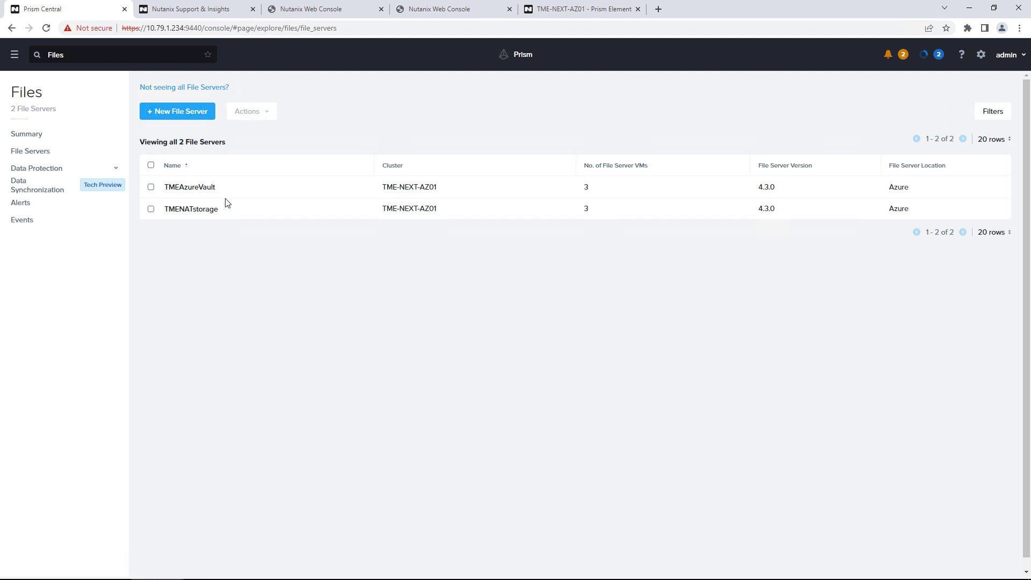
{"action": "left_click", "coordinate": [15, 55]}
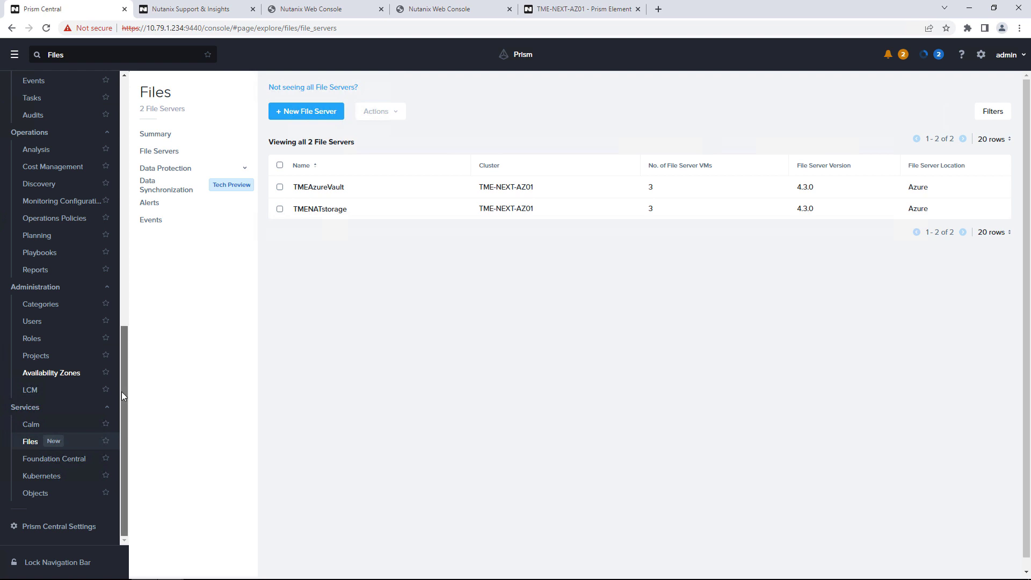
{"action": "scroll", "coordinate": [120, 261], "scroll_direction": "up", "scroll_amount": 2}
{"action": "scroll", "coordinate": [120, 257], "scroll_direction": "up", "scroll_amount": 8}
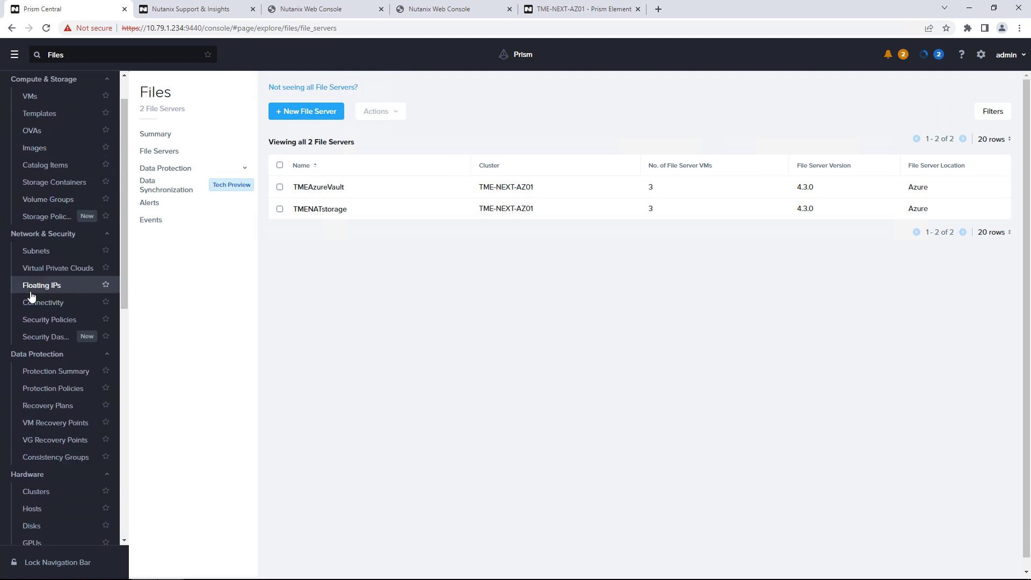
{"action": "left_click", "coordinate": [924, 55]}
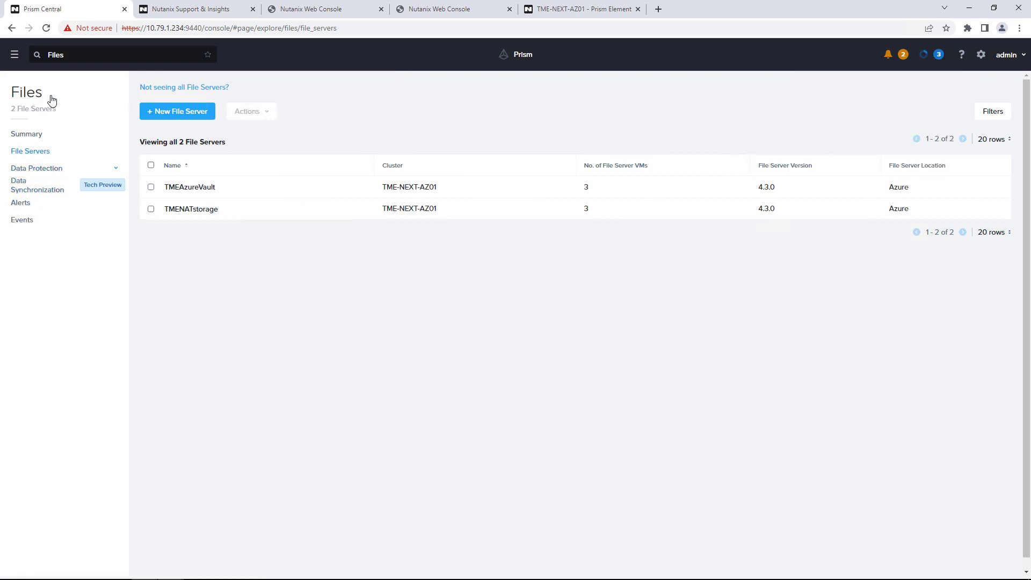
{"action": "left_click", "coordinate": [15, 55]}
{"action": "left_click", "coordinate": [35, 418]}
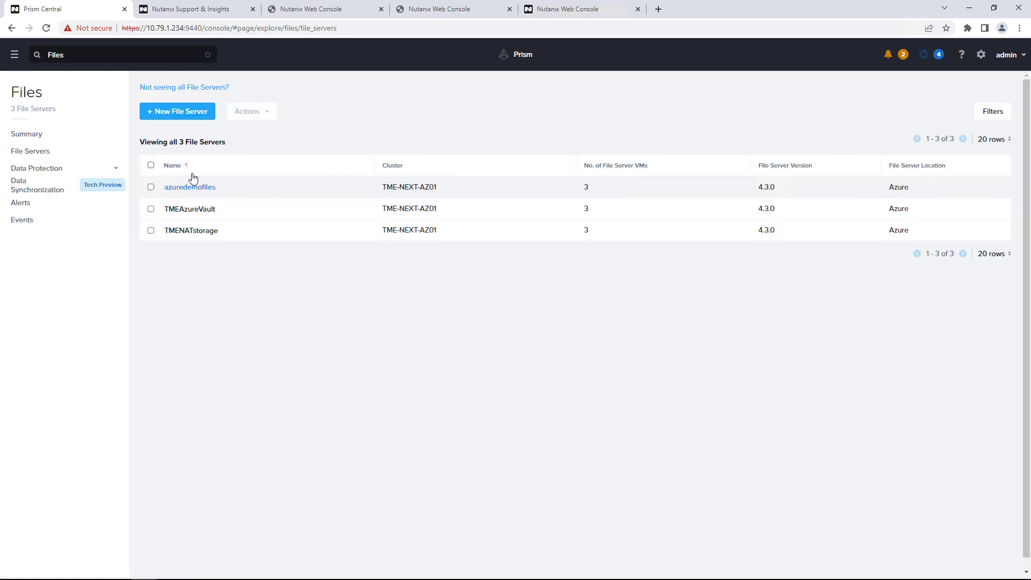
Step: Enable the SMB protocol in the authentication settings of the azuredemofiles file server and start on the Active Directory username
{"action": "left_click", "coordinate": [209, 186]}
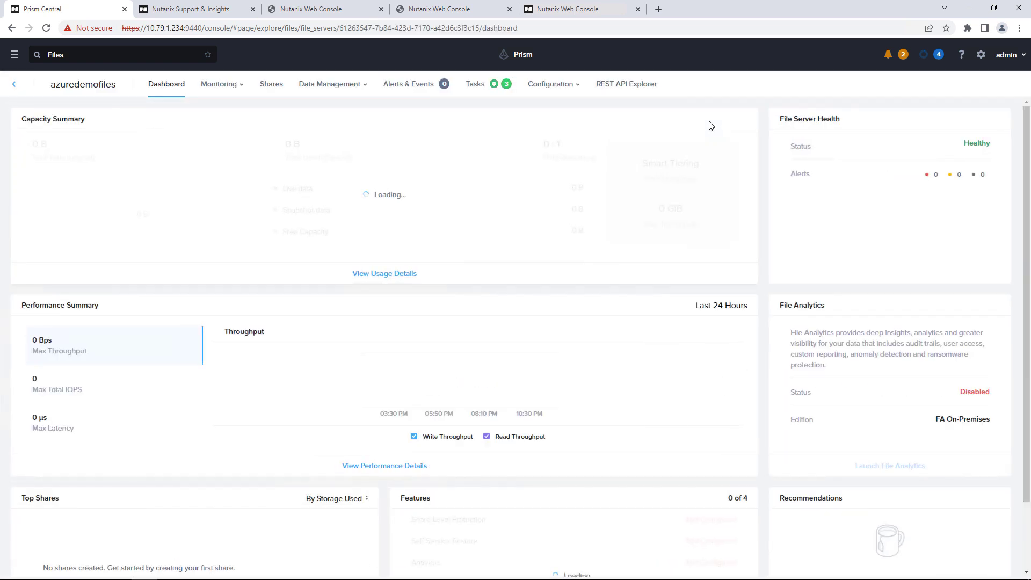
{"action": "left_click", "coordinate": [560, 89]}
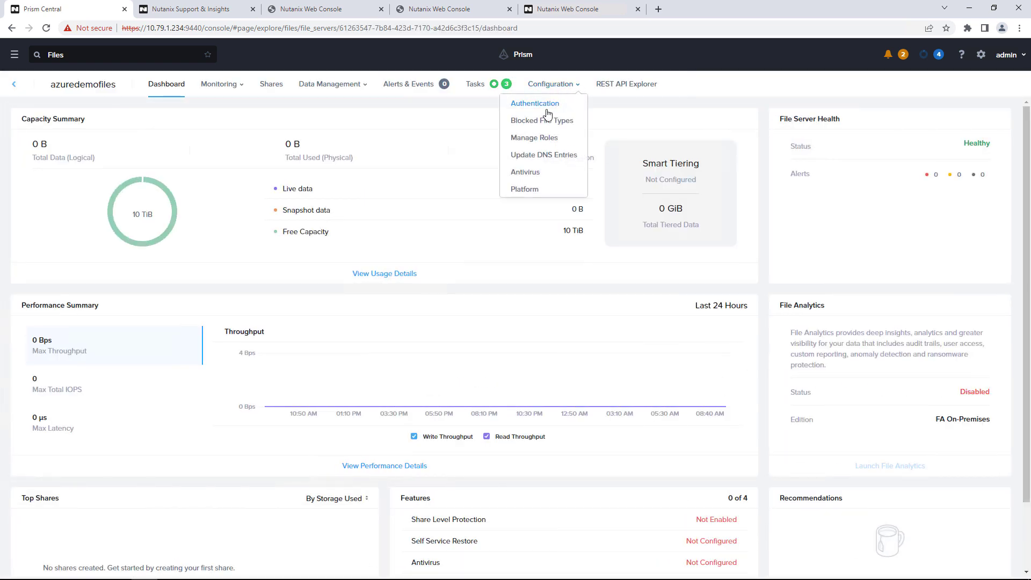
{"action": "left_click", "coordinate": [547, 106]}
{"action": "left_click", "coordinate": [361, 177]}
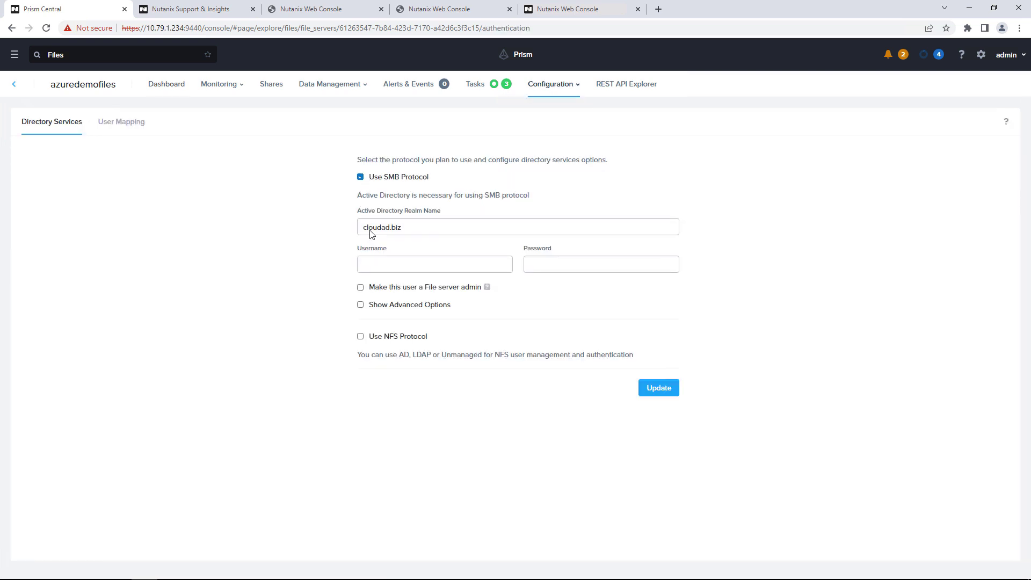
{"action": "left_click", "coordinate": [427, 267]}
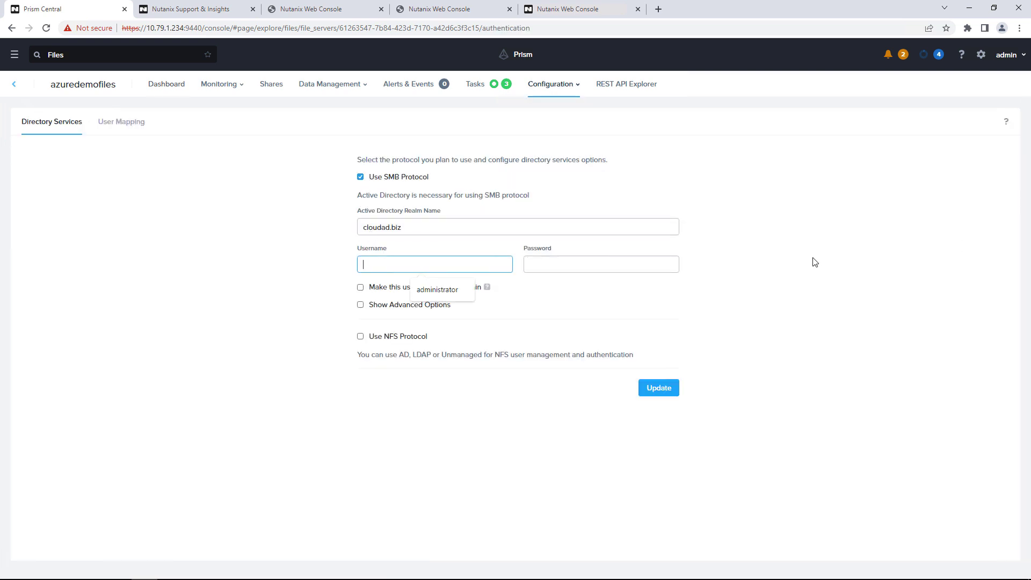